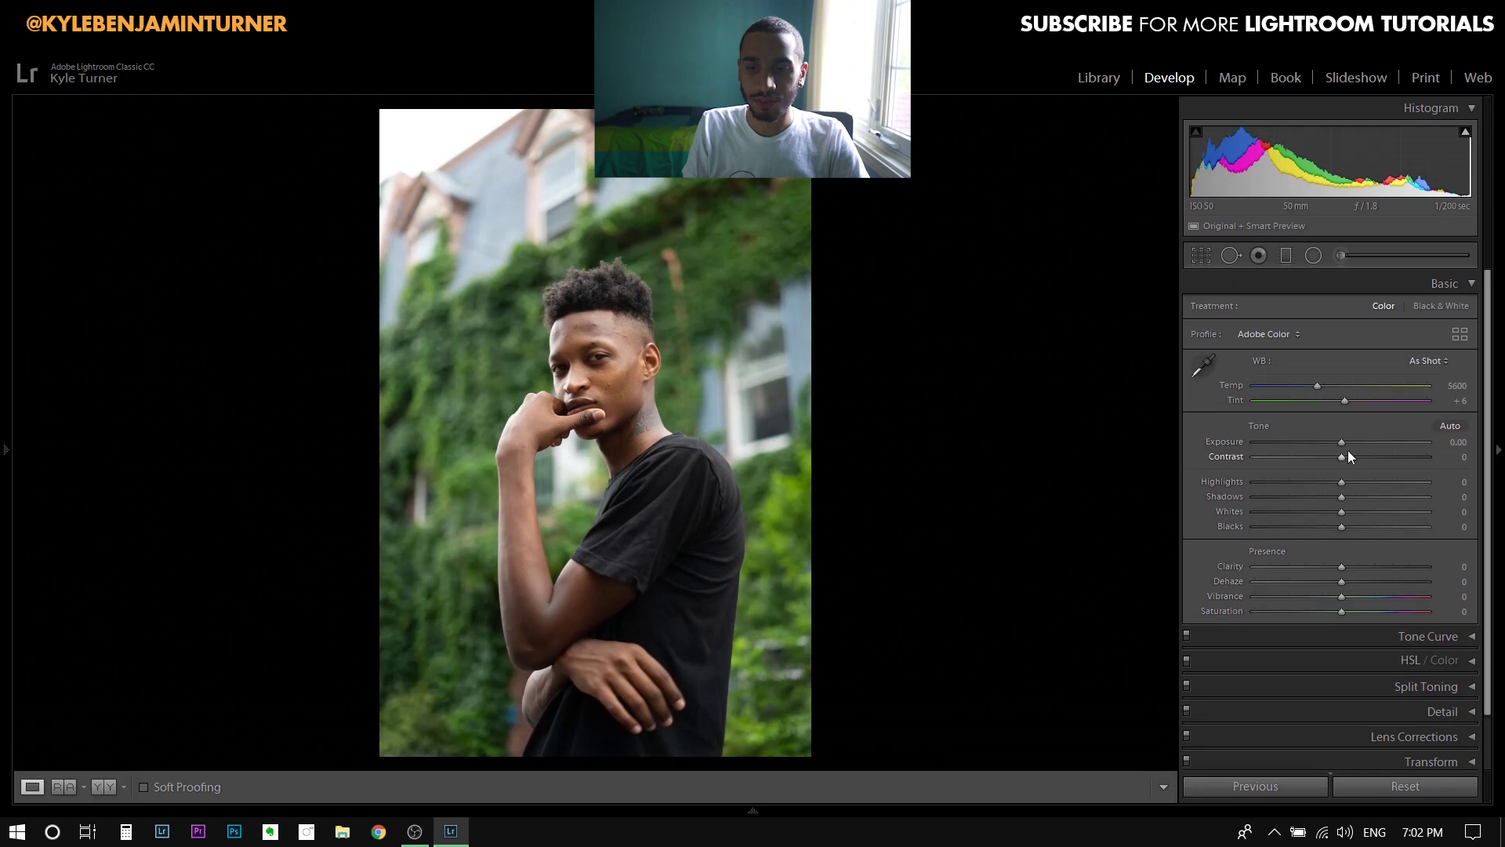
- Set the photo's exposure to +0.02, contrast to +4, white balance temperature to 5891 and tint to +21
left_click_drag(1342, 442, 1348, 461)
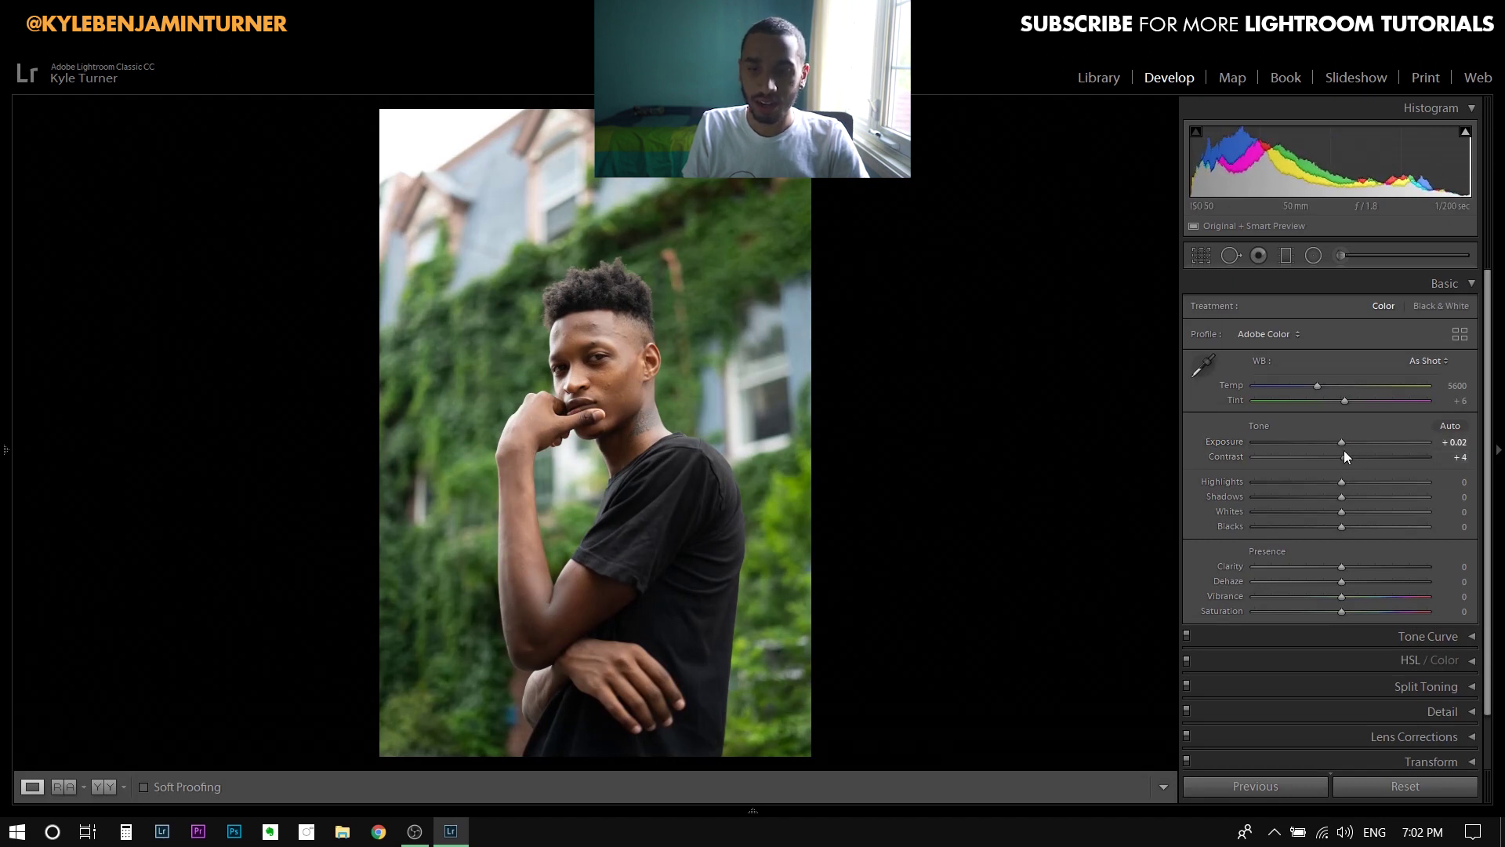
left_click_drag(1317, 387, 1351, 412)
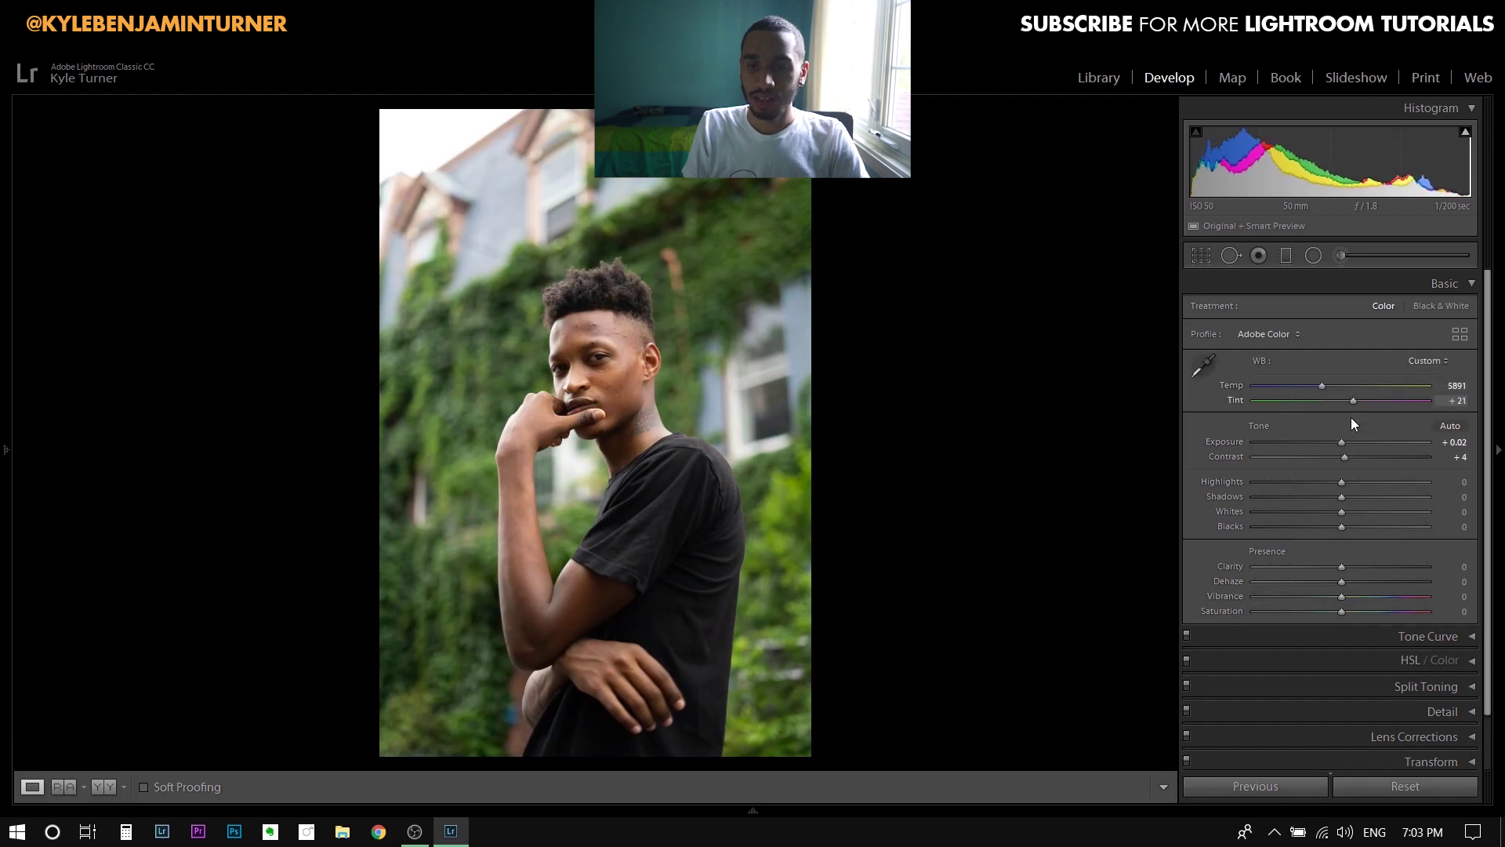
left_click(1469, 285)
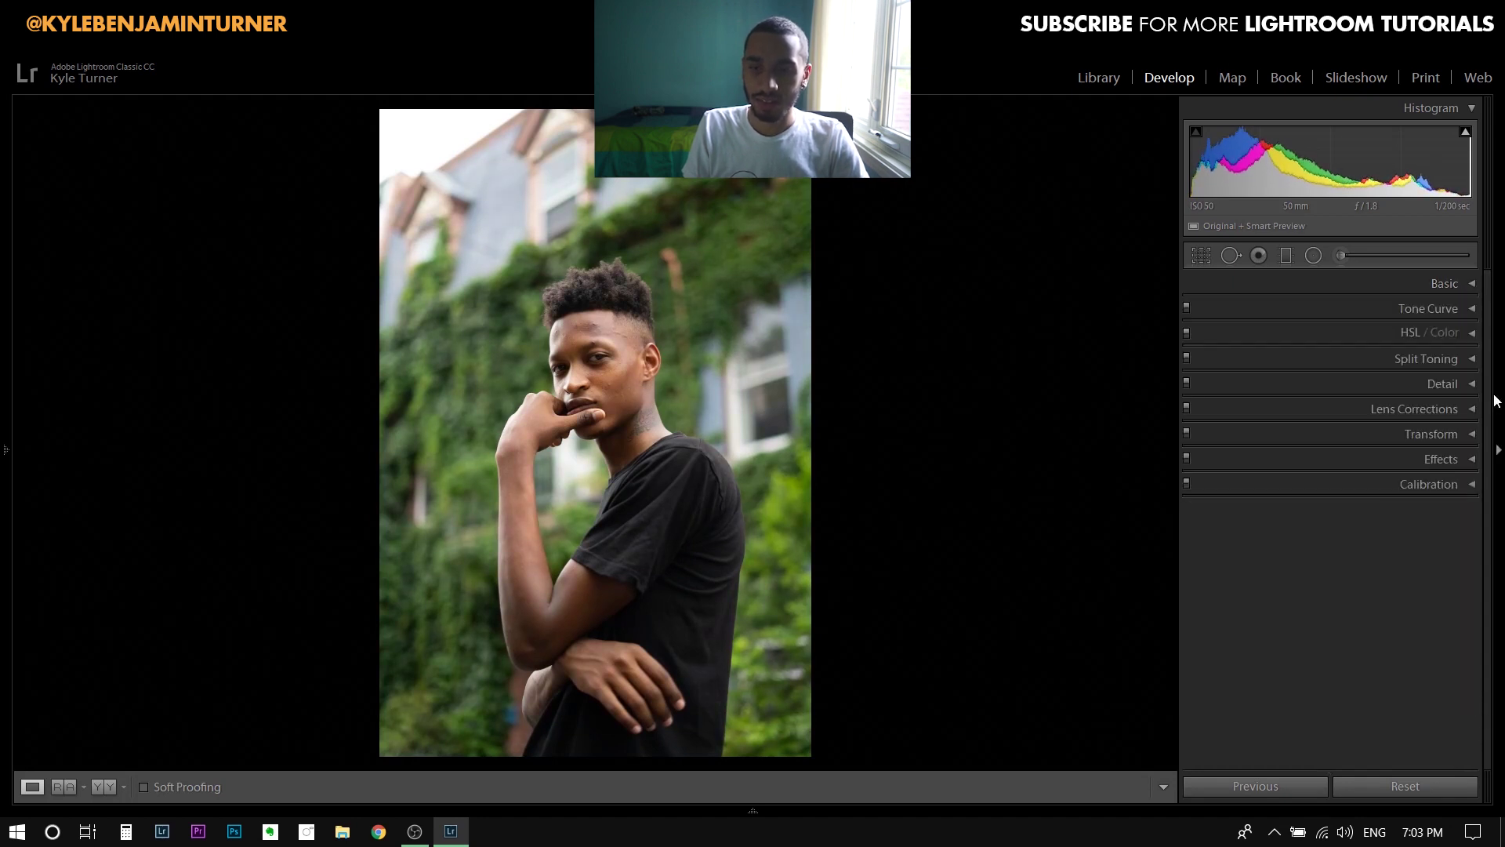
- Open the calibration settings and look through the presets in the Camera Calibration - 2 group
left_click(1472, 485)
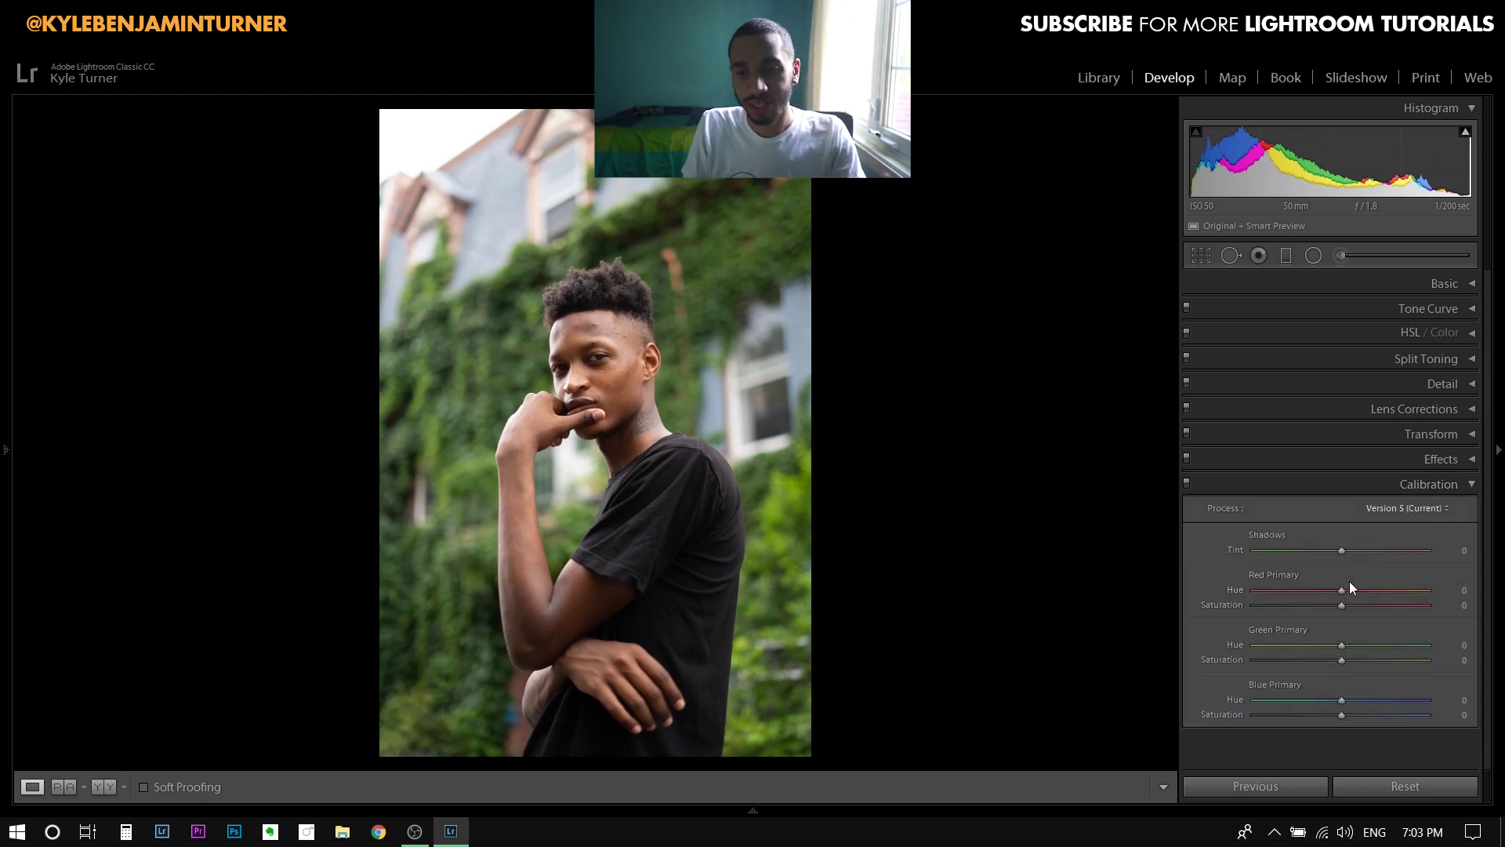
left_click(1471, 359)
left_click(1470, 363)
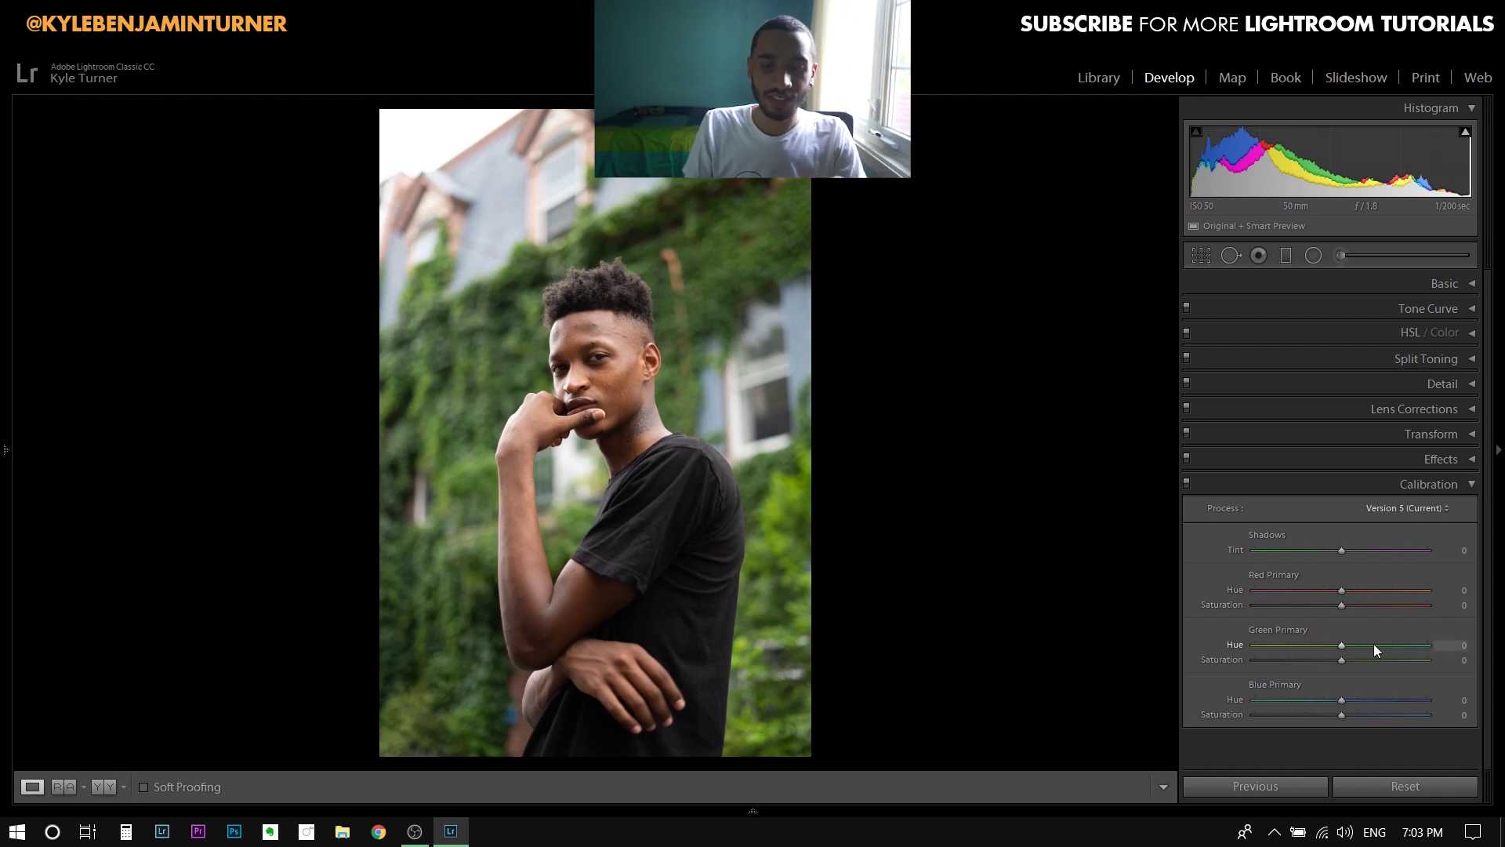
mouse_move(3, 285)
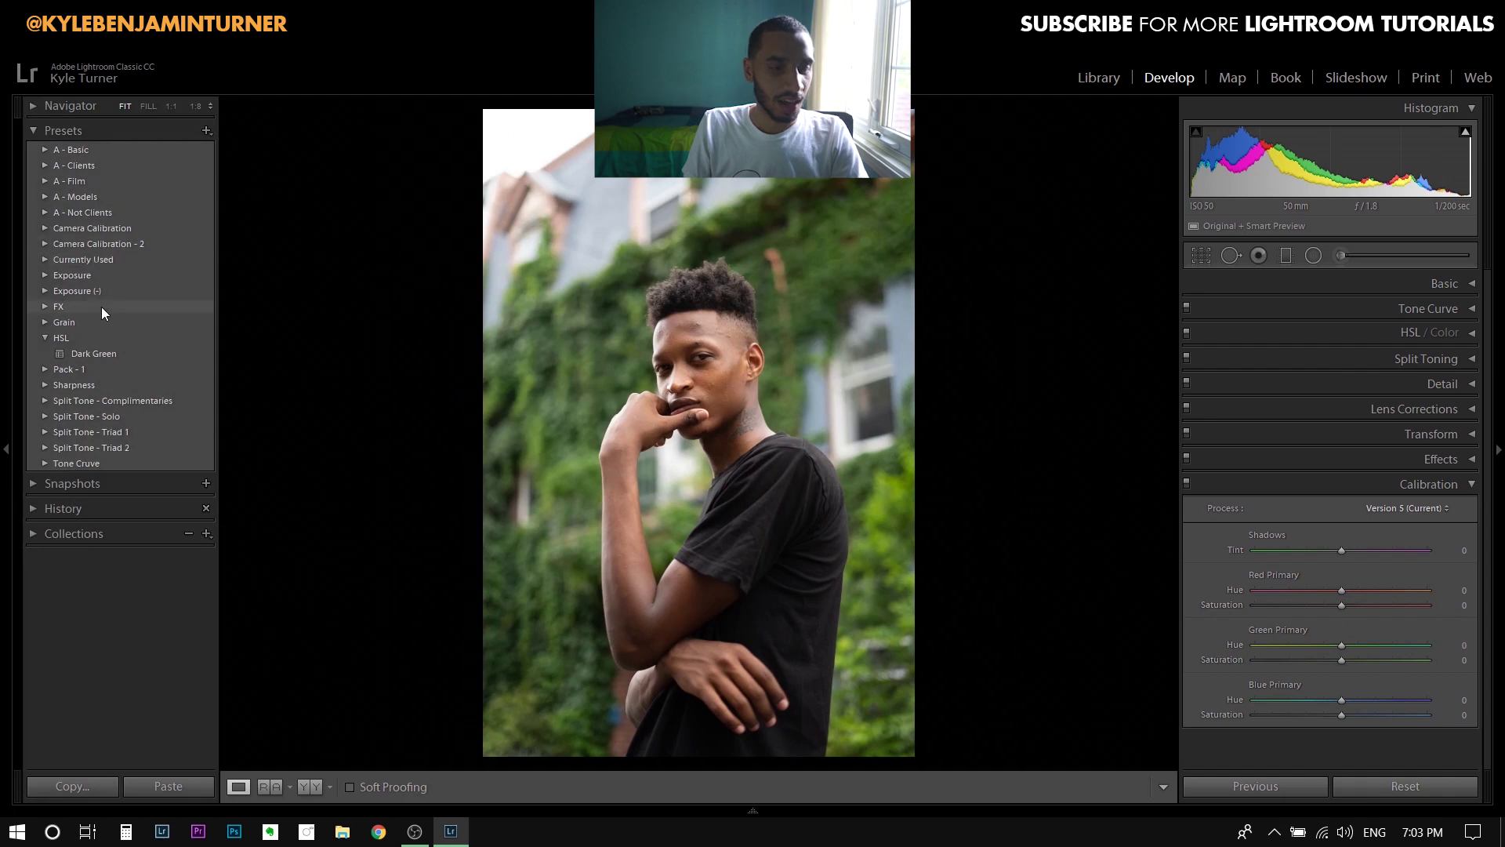
left_click(43, 337)
left_click(44, 243)
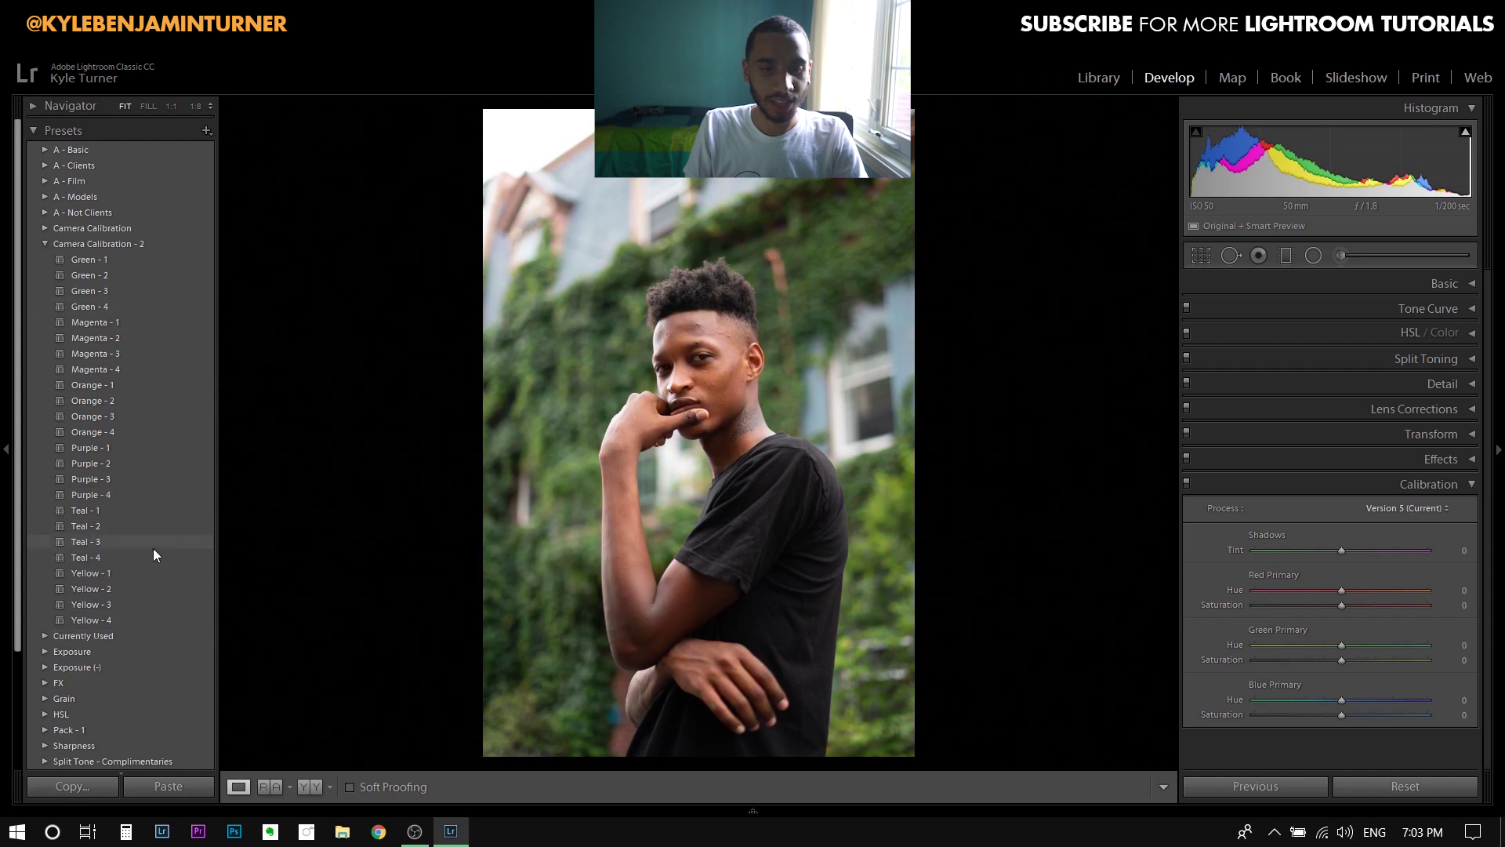
left_click(46, 244)
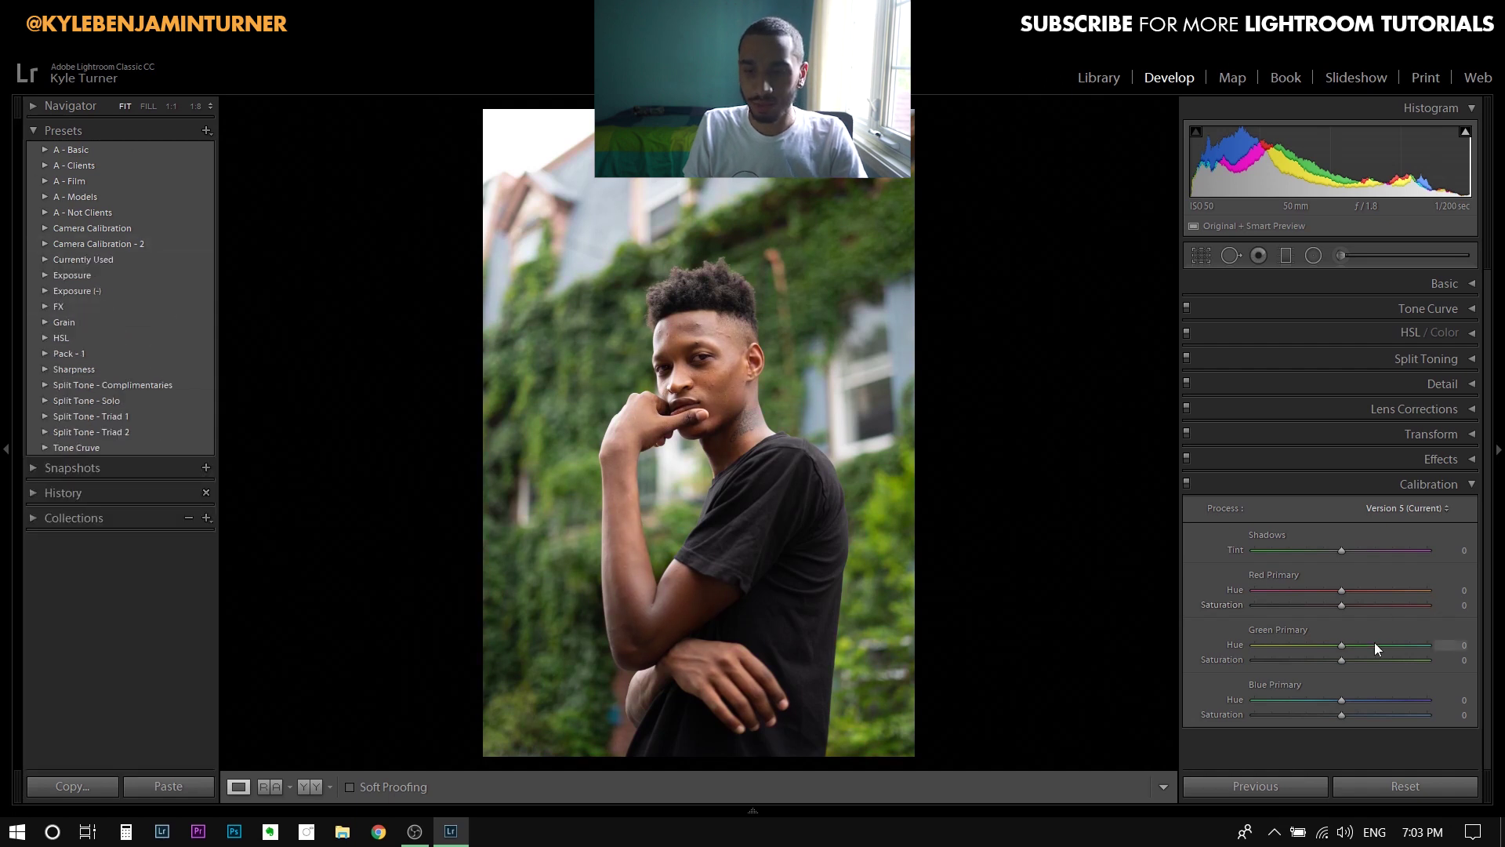
- Calibrate the colours with red primary hue +8, green primary hue +11, blue primary hue -16 and blue primary saturation -10
left_click_drag(1343, 591, 1358, 639)
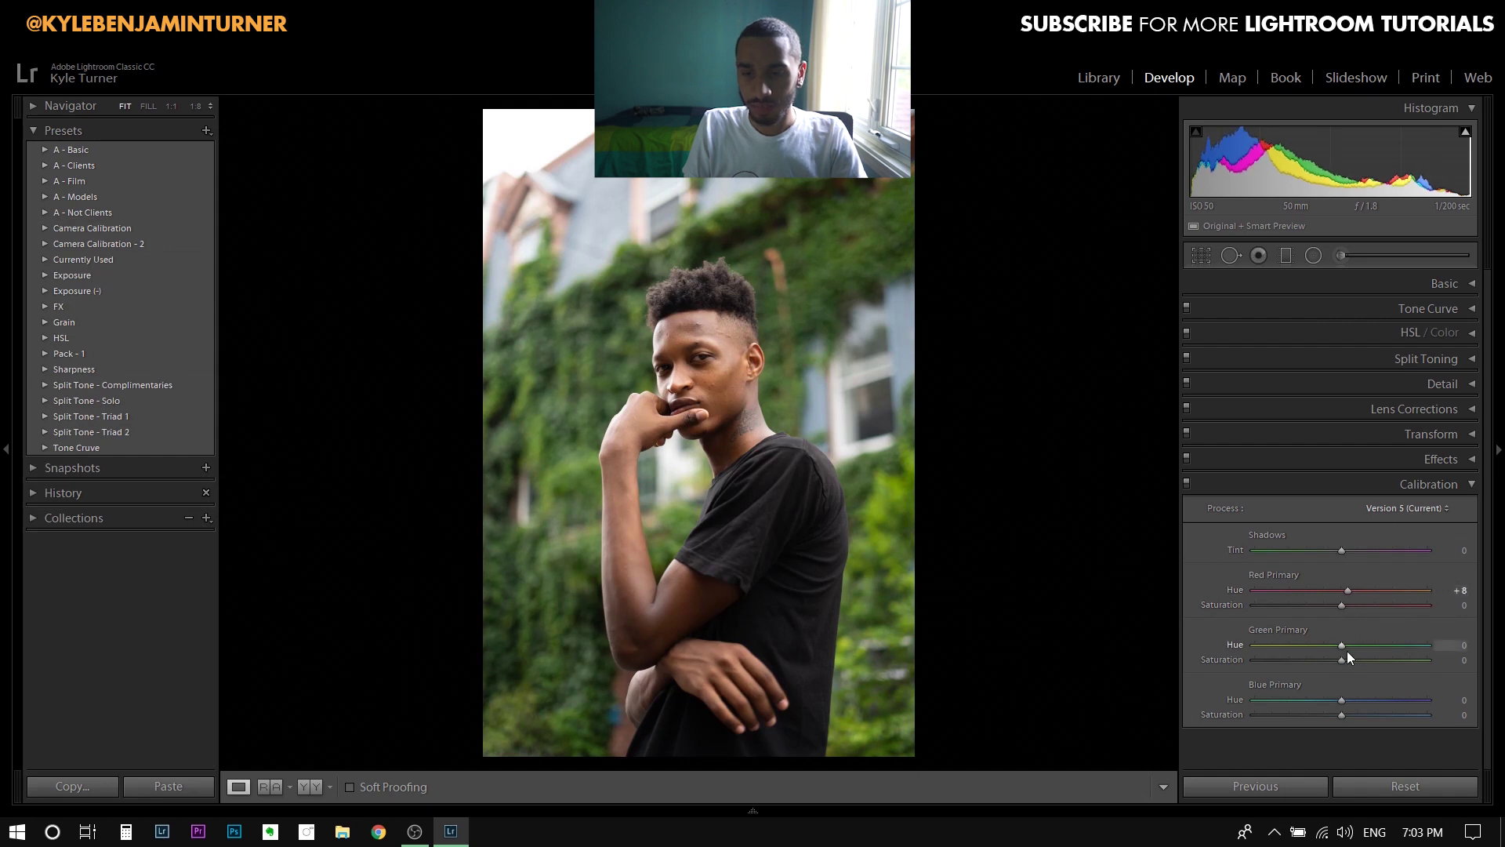
scroll(1342, 716, "down", 11)
scroll(1343, 715, "up", 1)
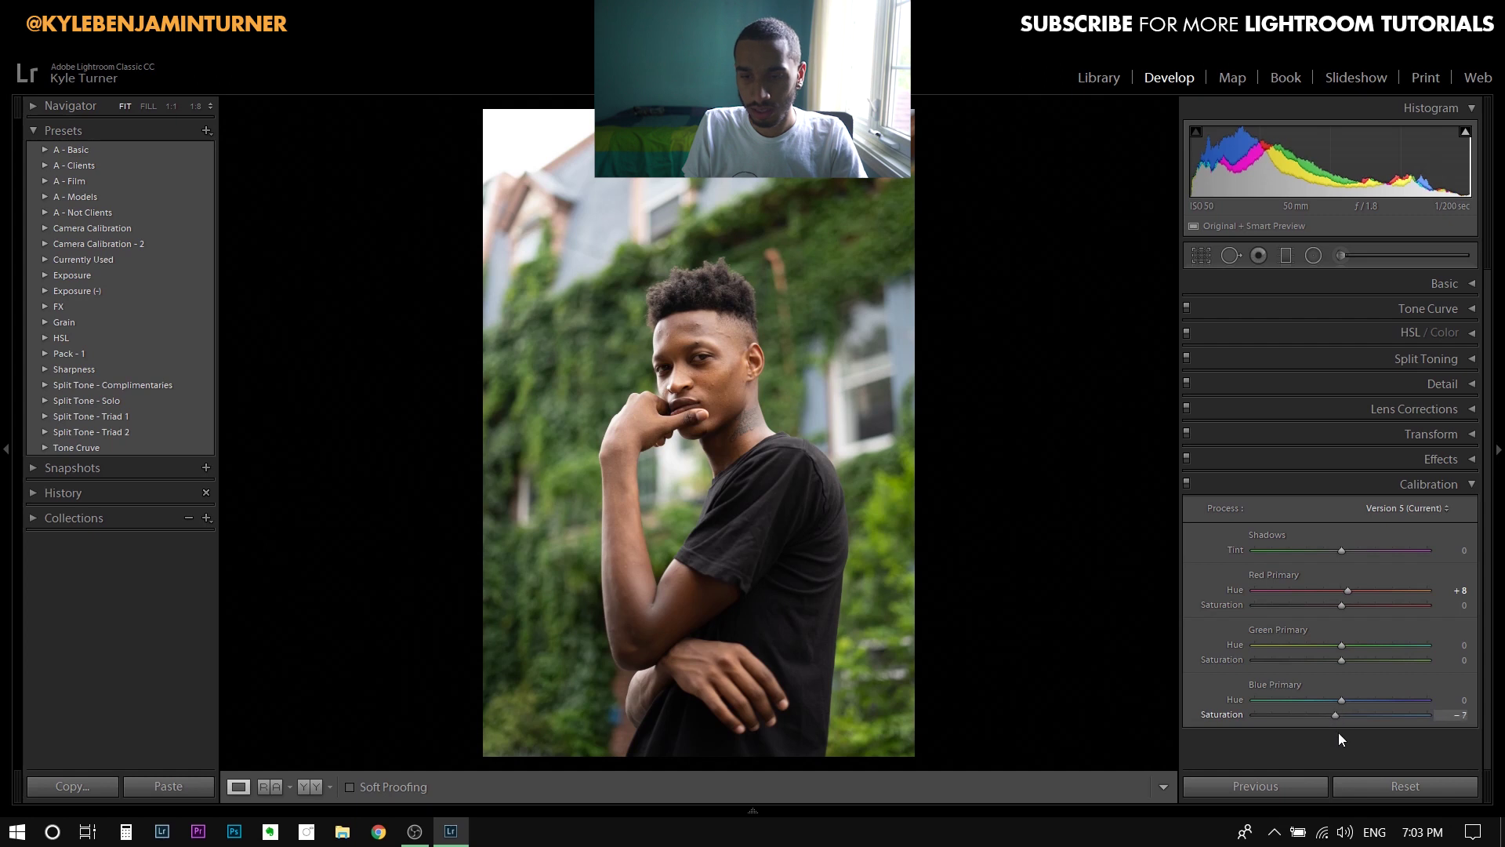
scroll(1343, 701, "down", 16)
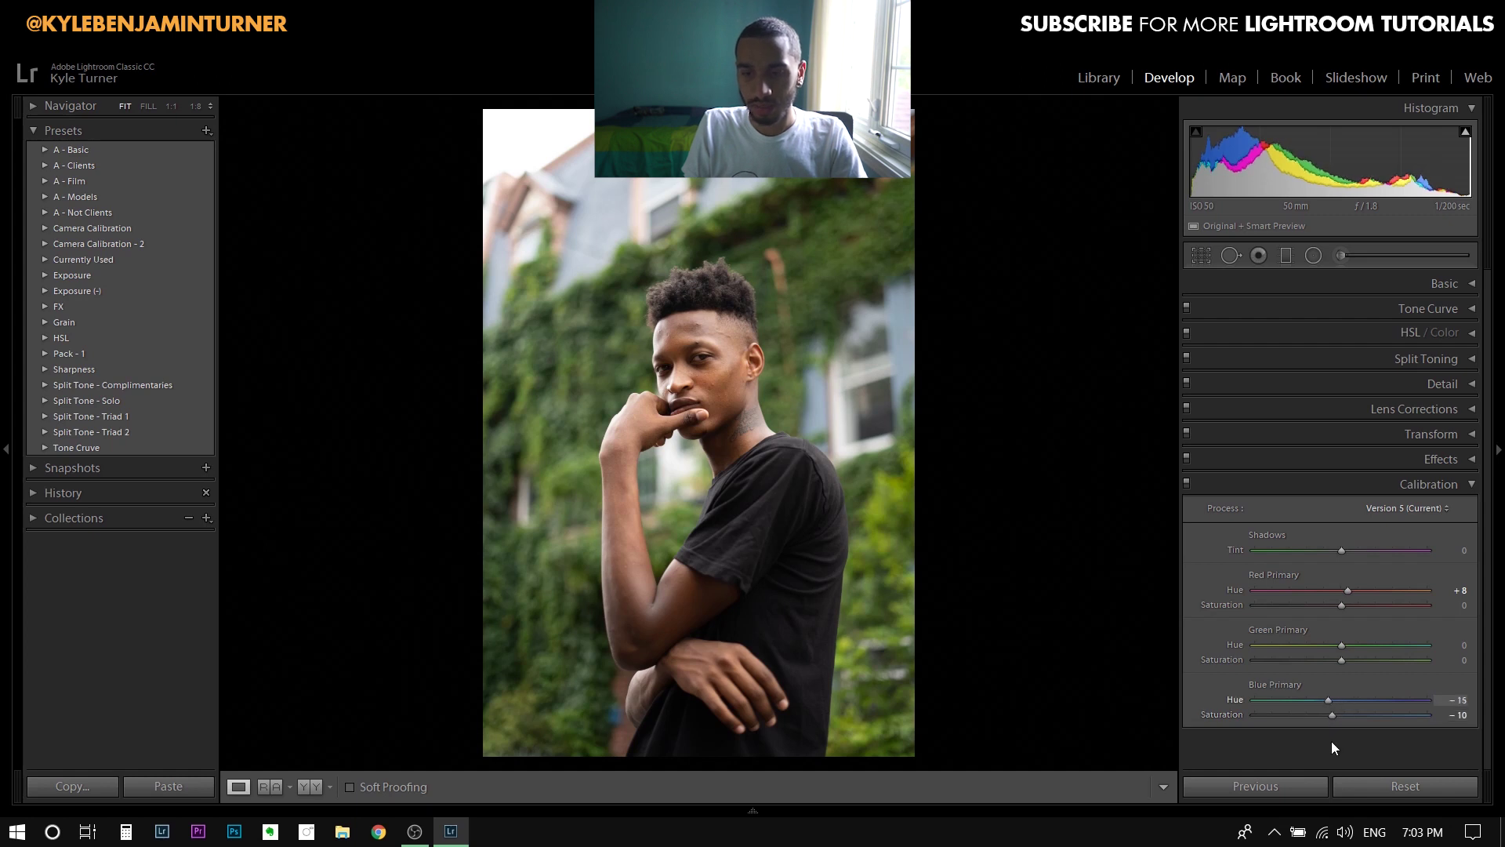
scroll(1345, 644, "up", 6)
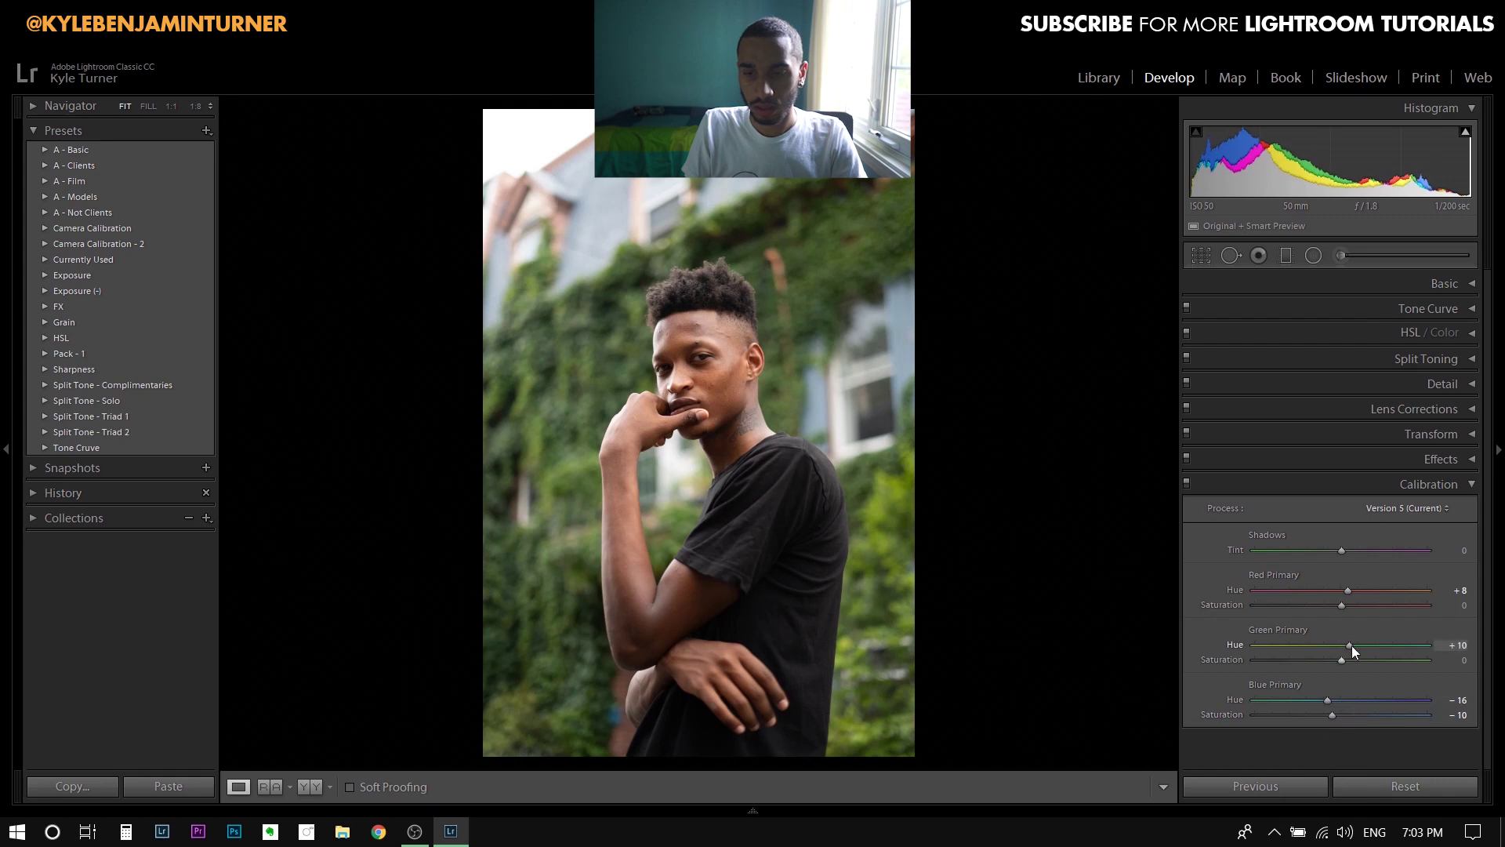
scroll(1352, 661, "down", 5)
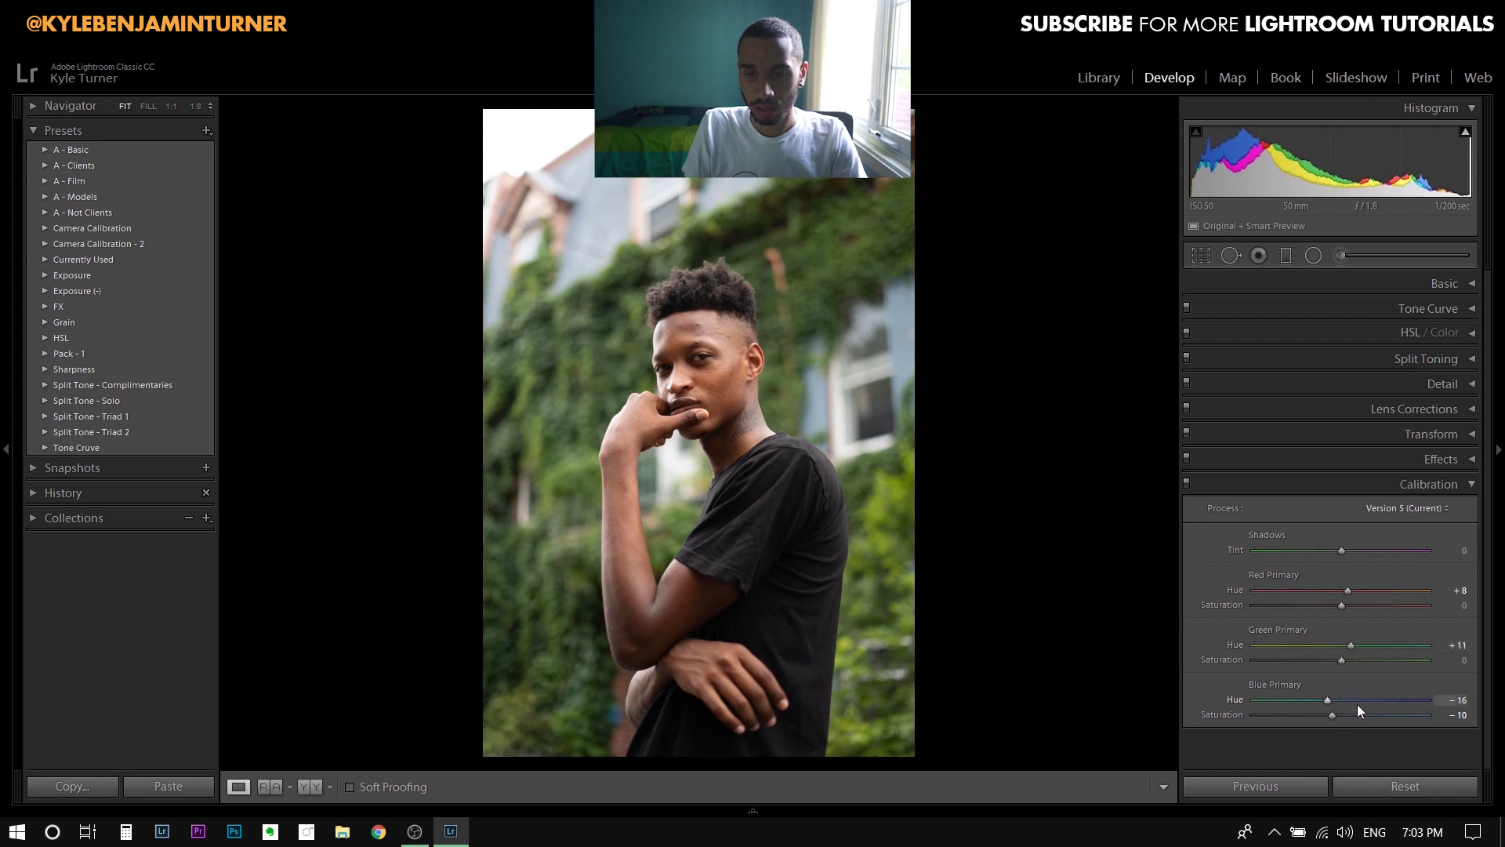
left_click(1470, 482)
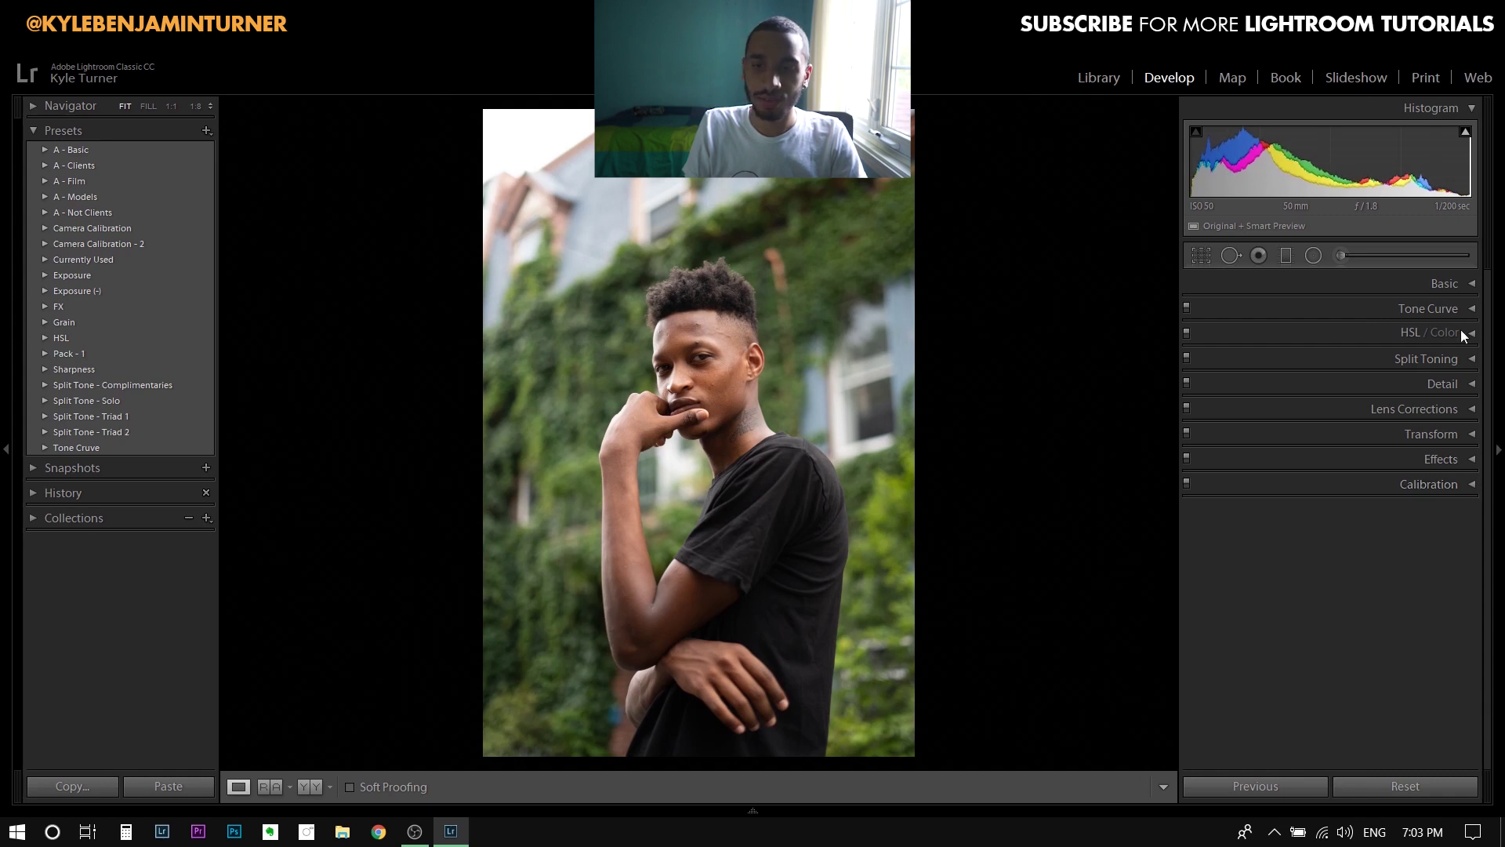
- Split tone the highlights with hue 41 and saturation 7, with the balance at +100
left_click(1461, 361)
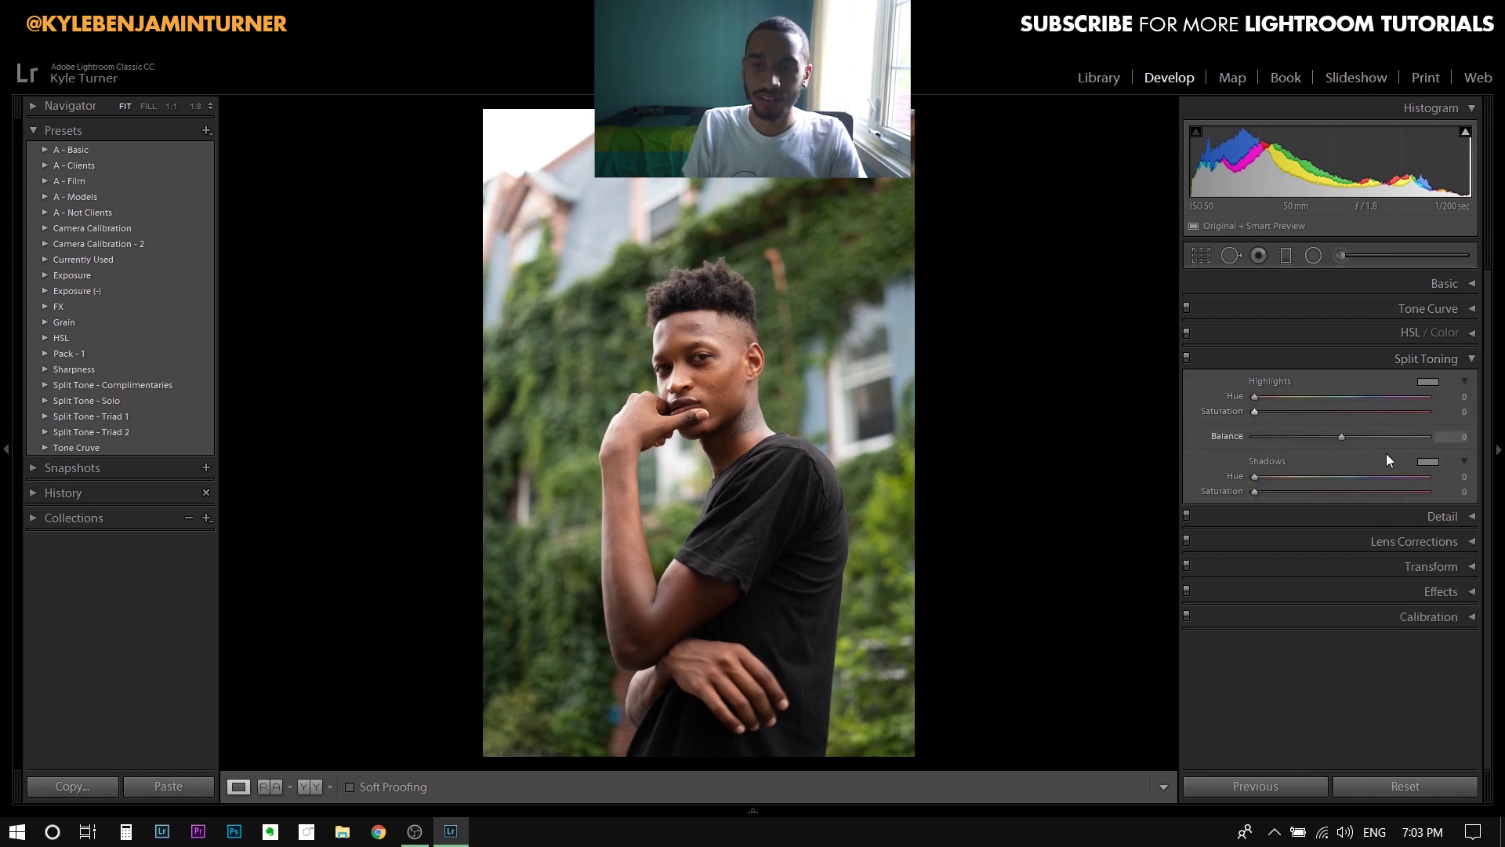
left_click_drag(1353, 442, 1470, 468)
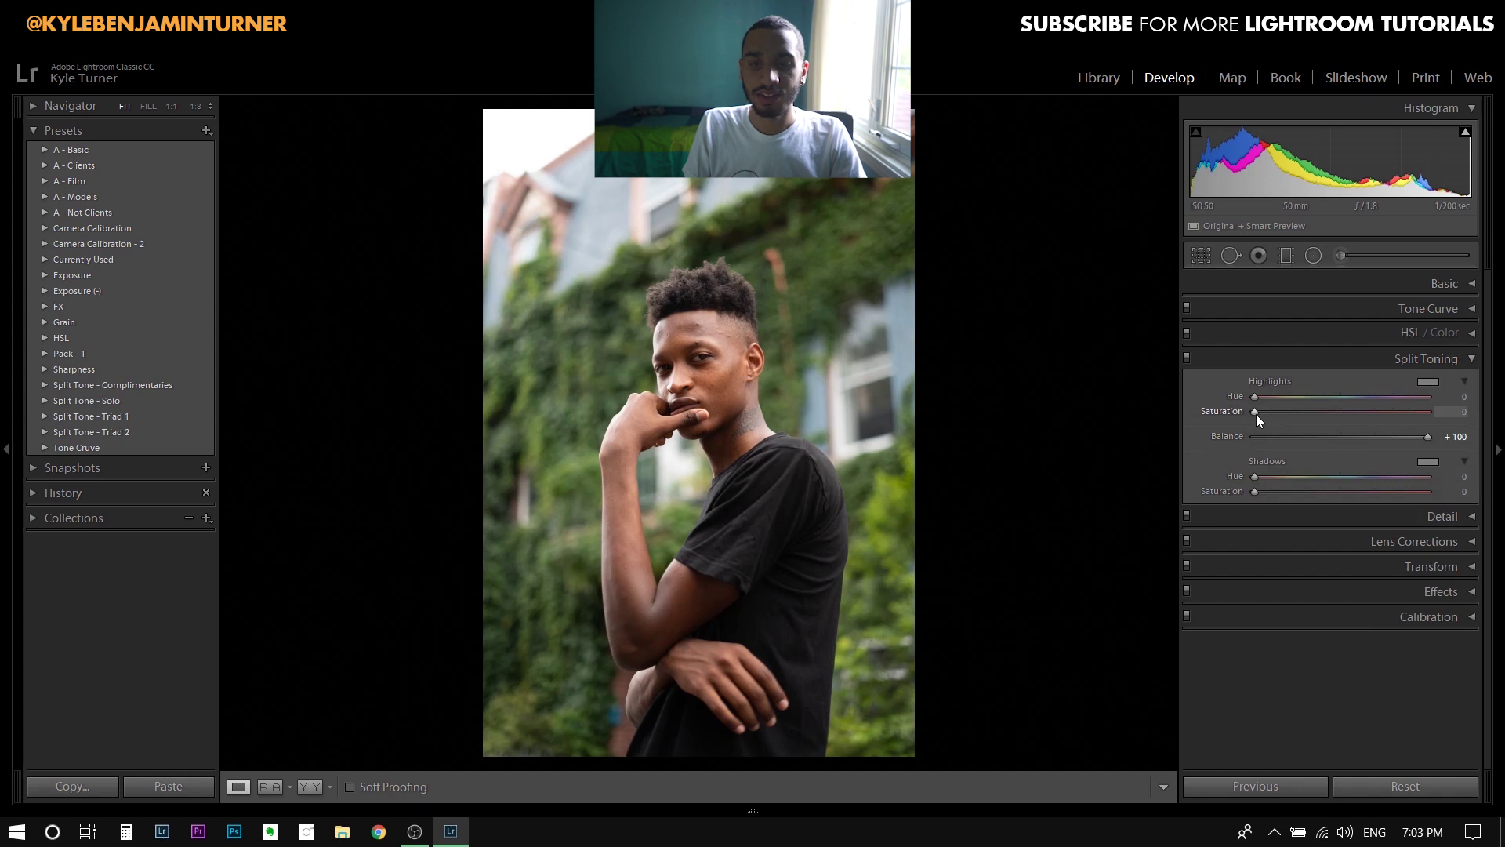
left_click_drag(1256, 412, 1433, 453)
left_click_drag(1261, 398, 1278, 449)
left_click_drag(1430, 412, 1293, 515)
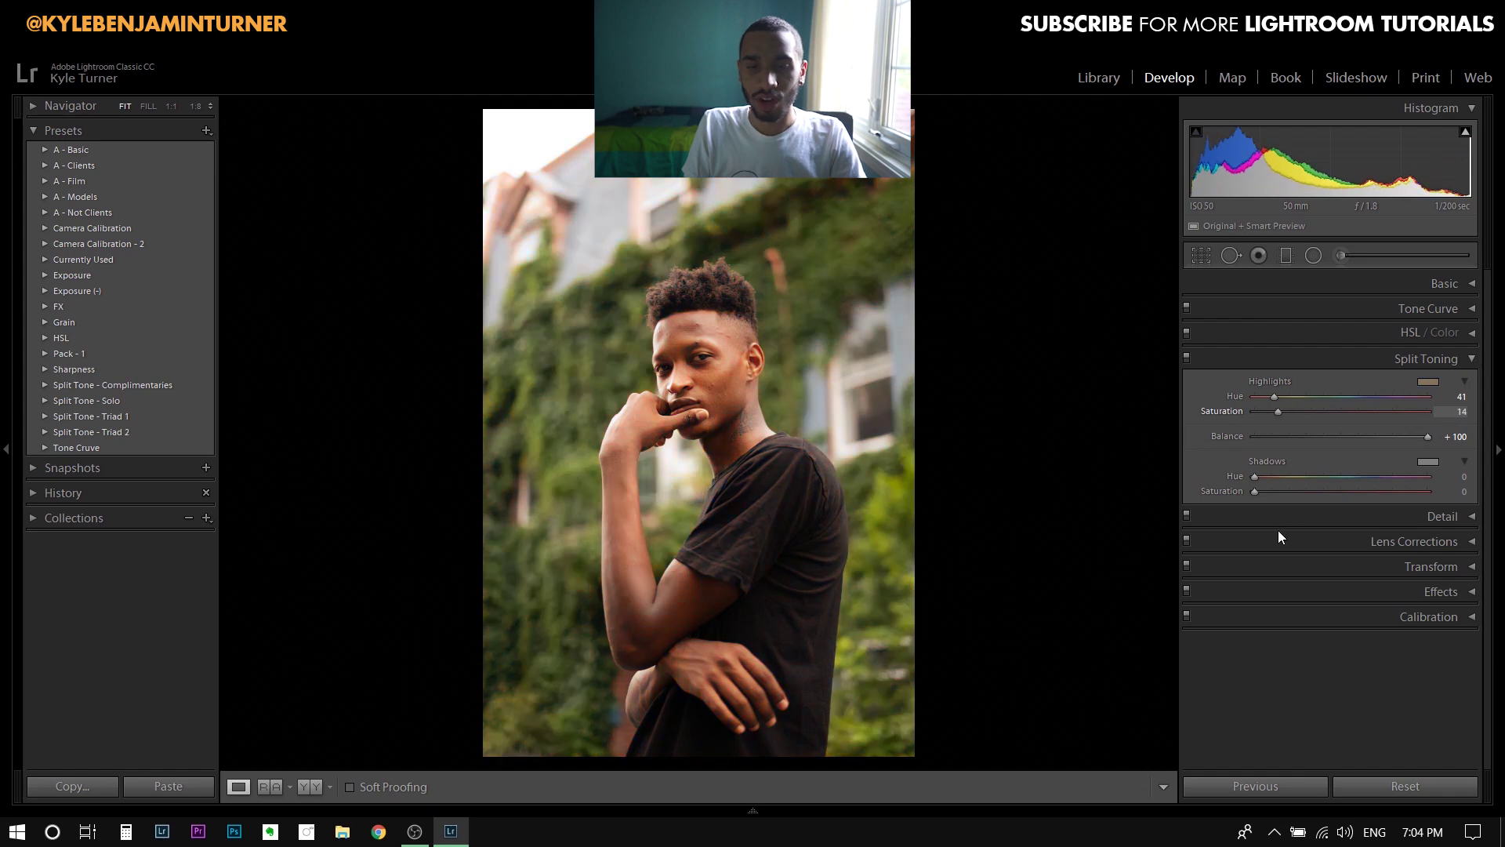
left_click_drag(1268, 407, 1270, 449)
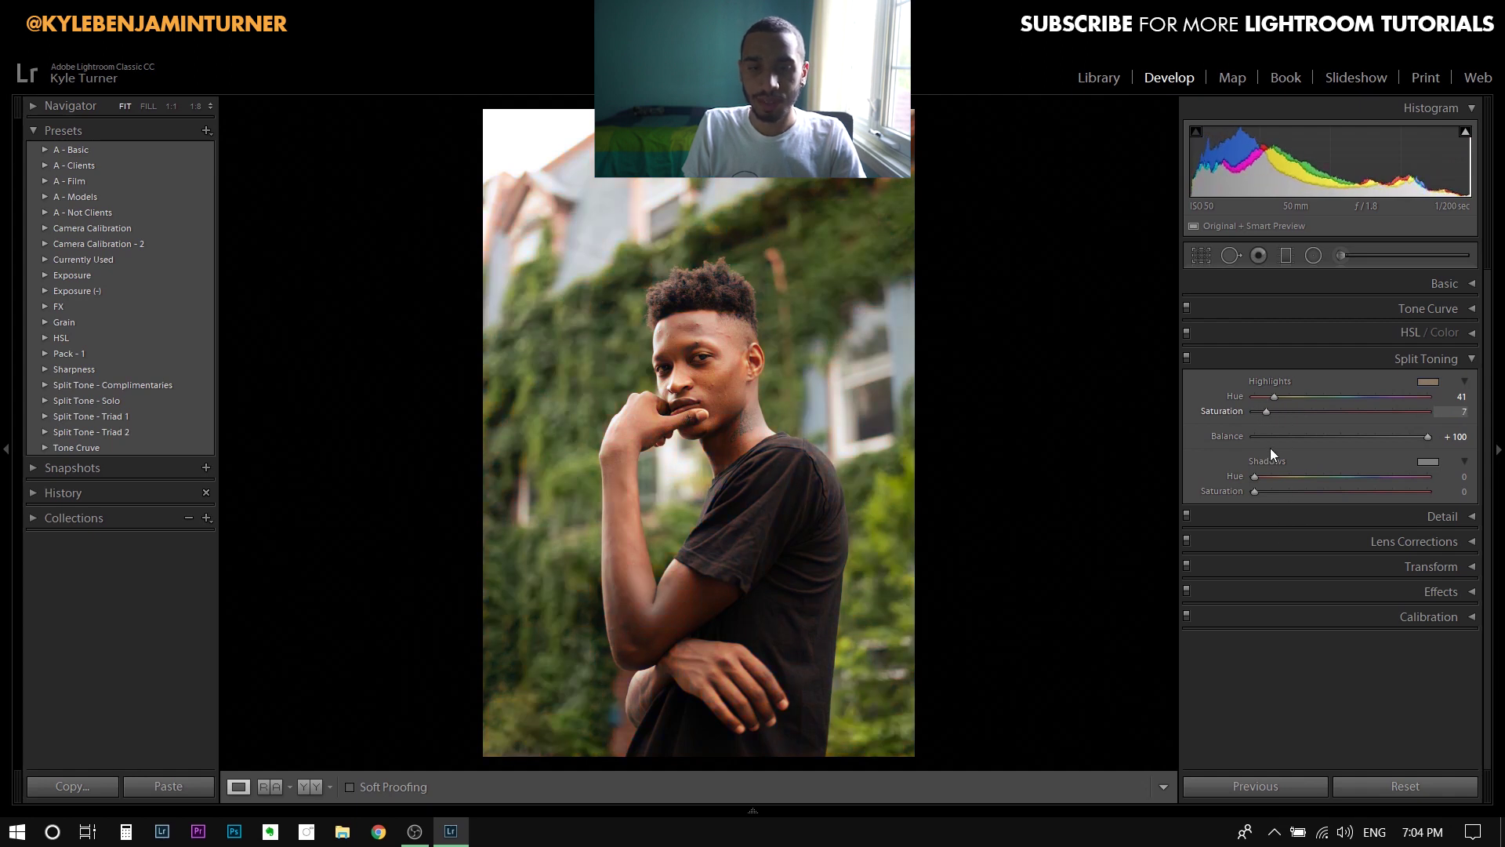
- Split tone the shadows with hue 119 and saturation 20, keeping the balance at +100
left_click_drag(1255, 491, 1441, 513)
left_click_drag(1255, 476, 1318, 477)
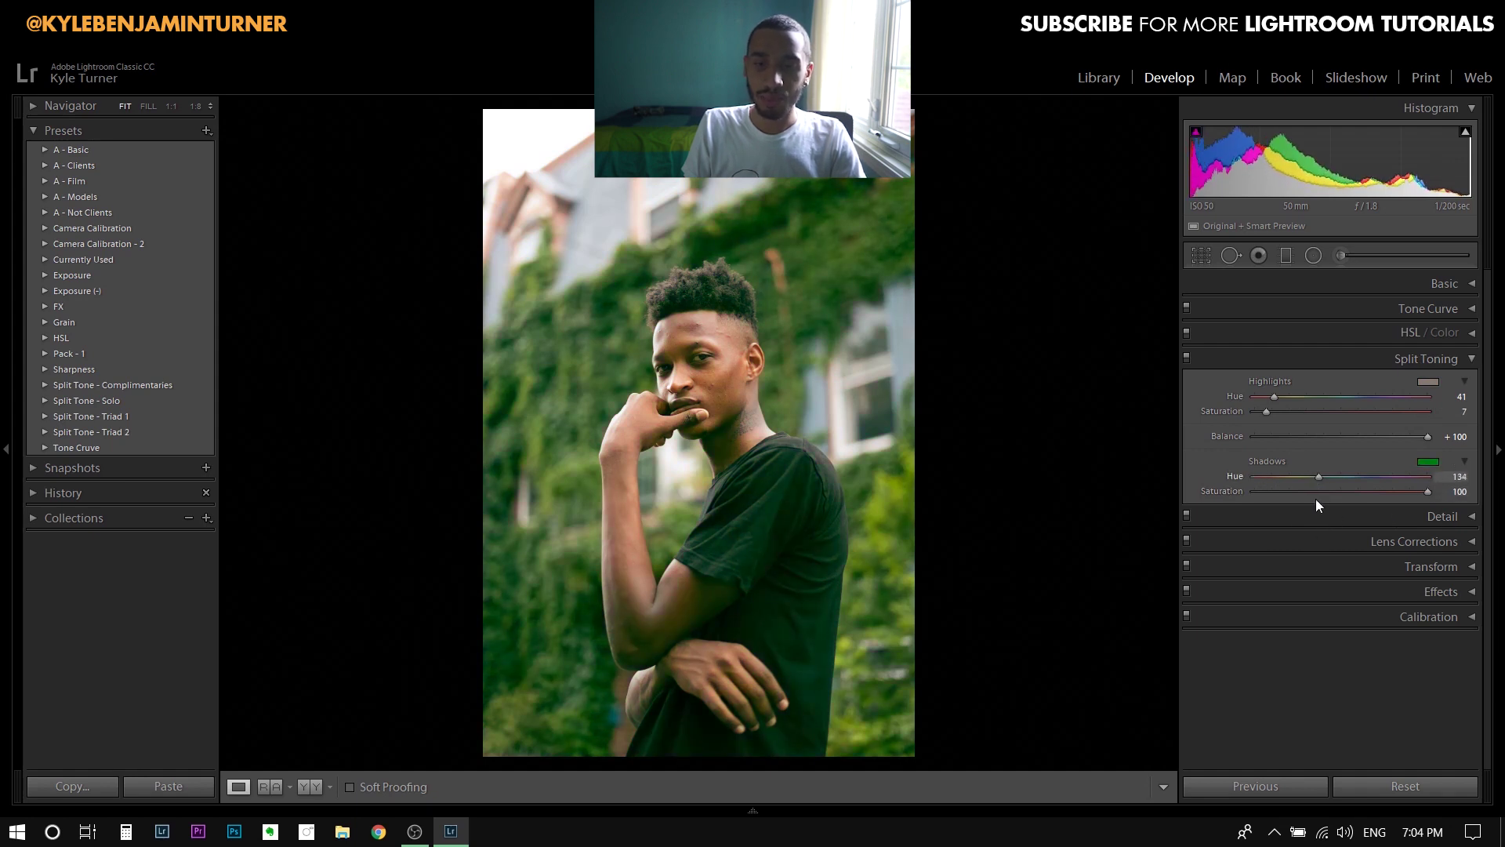
key("Down")
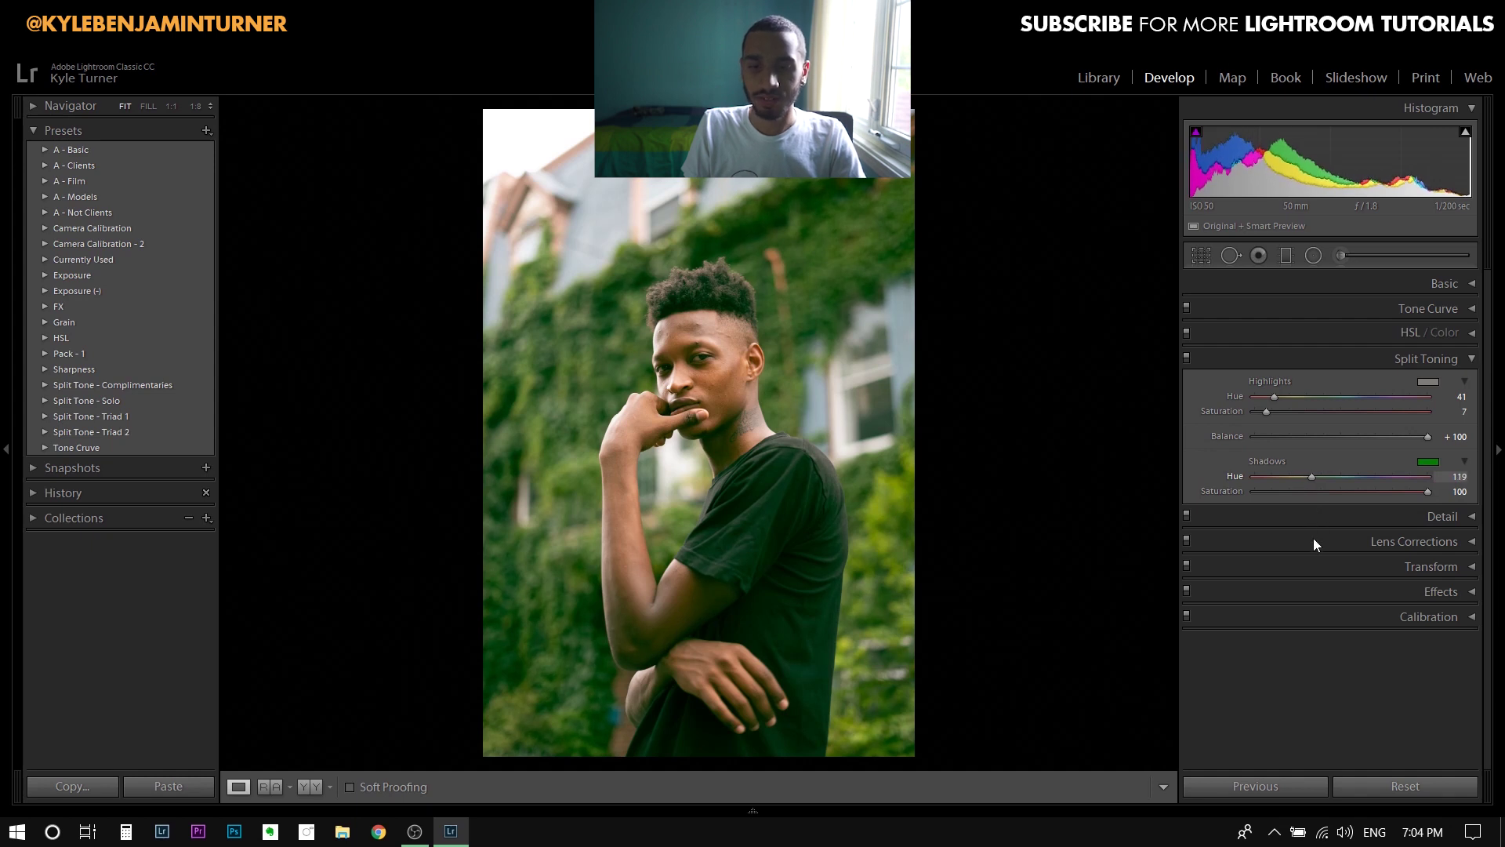
key("Down")
key("Down")
left_click_drag(1428, 492, 1295, 573)
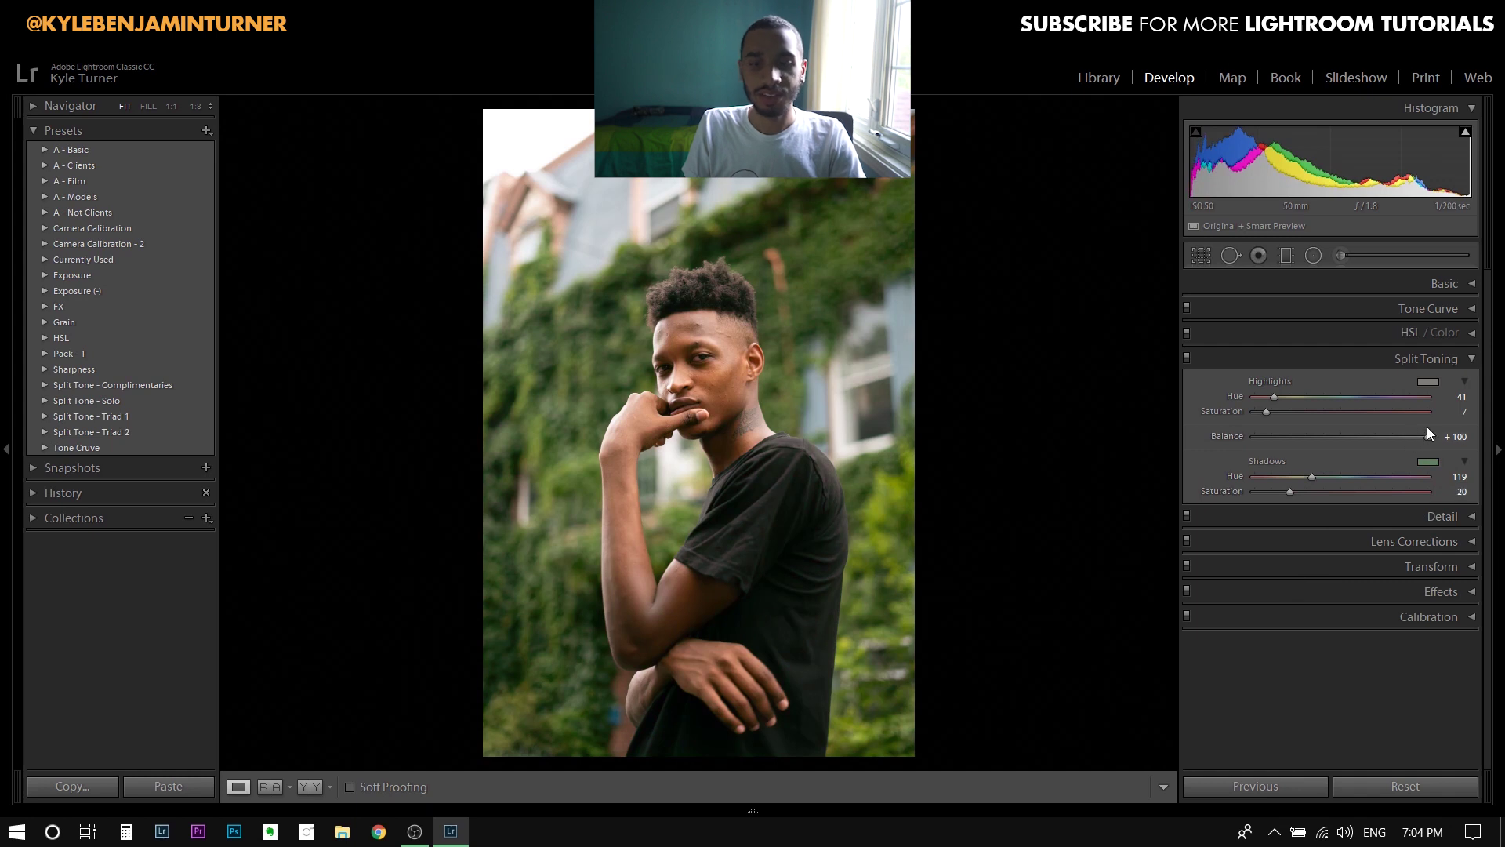
left_click_drag(1420, 440, 1462, 481)
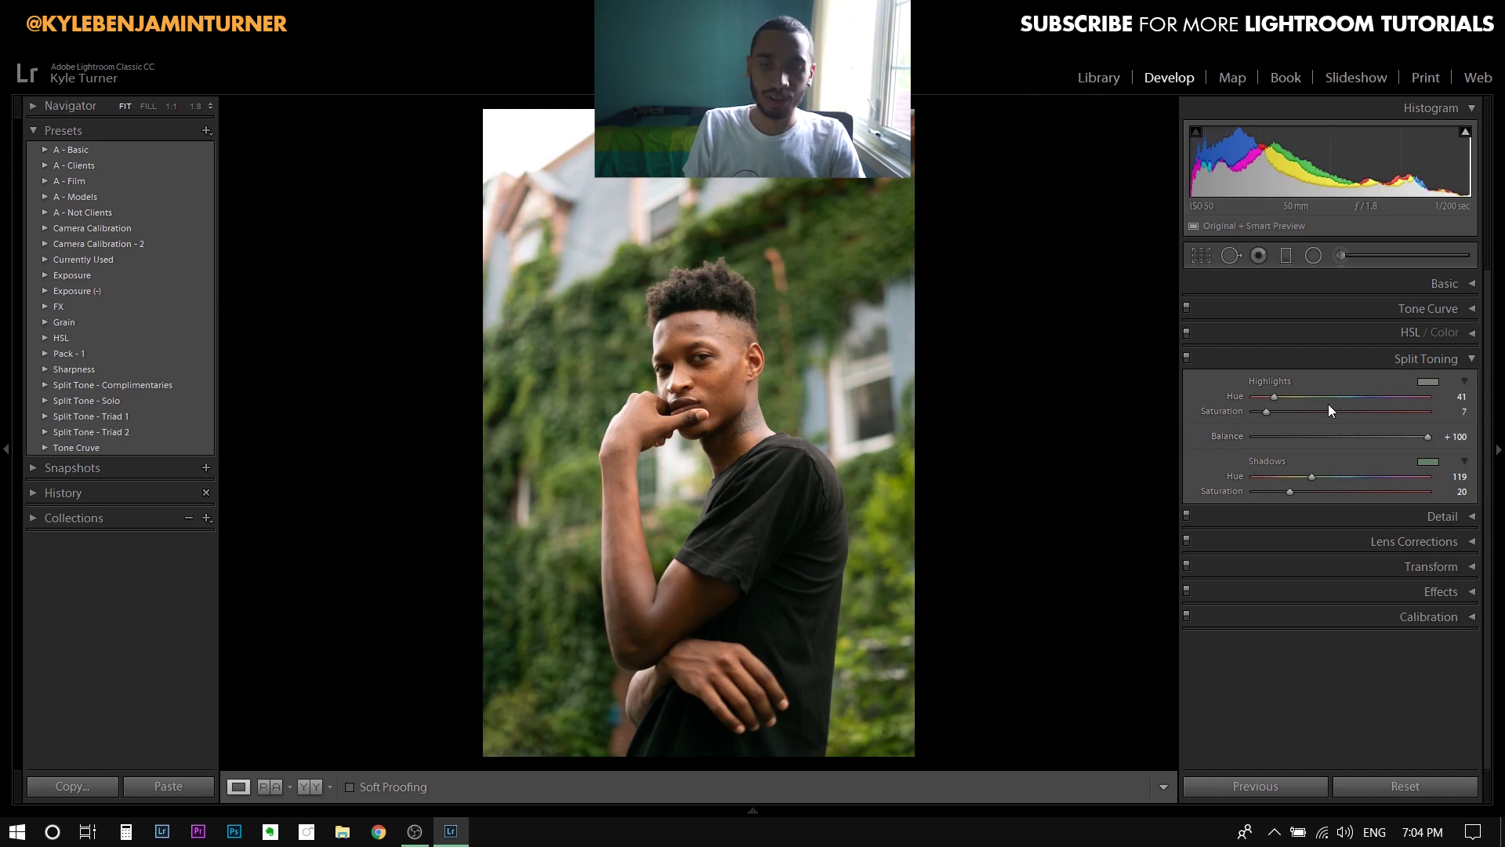
left_click(1463, 358)
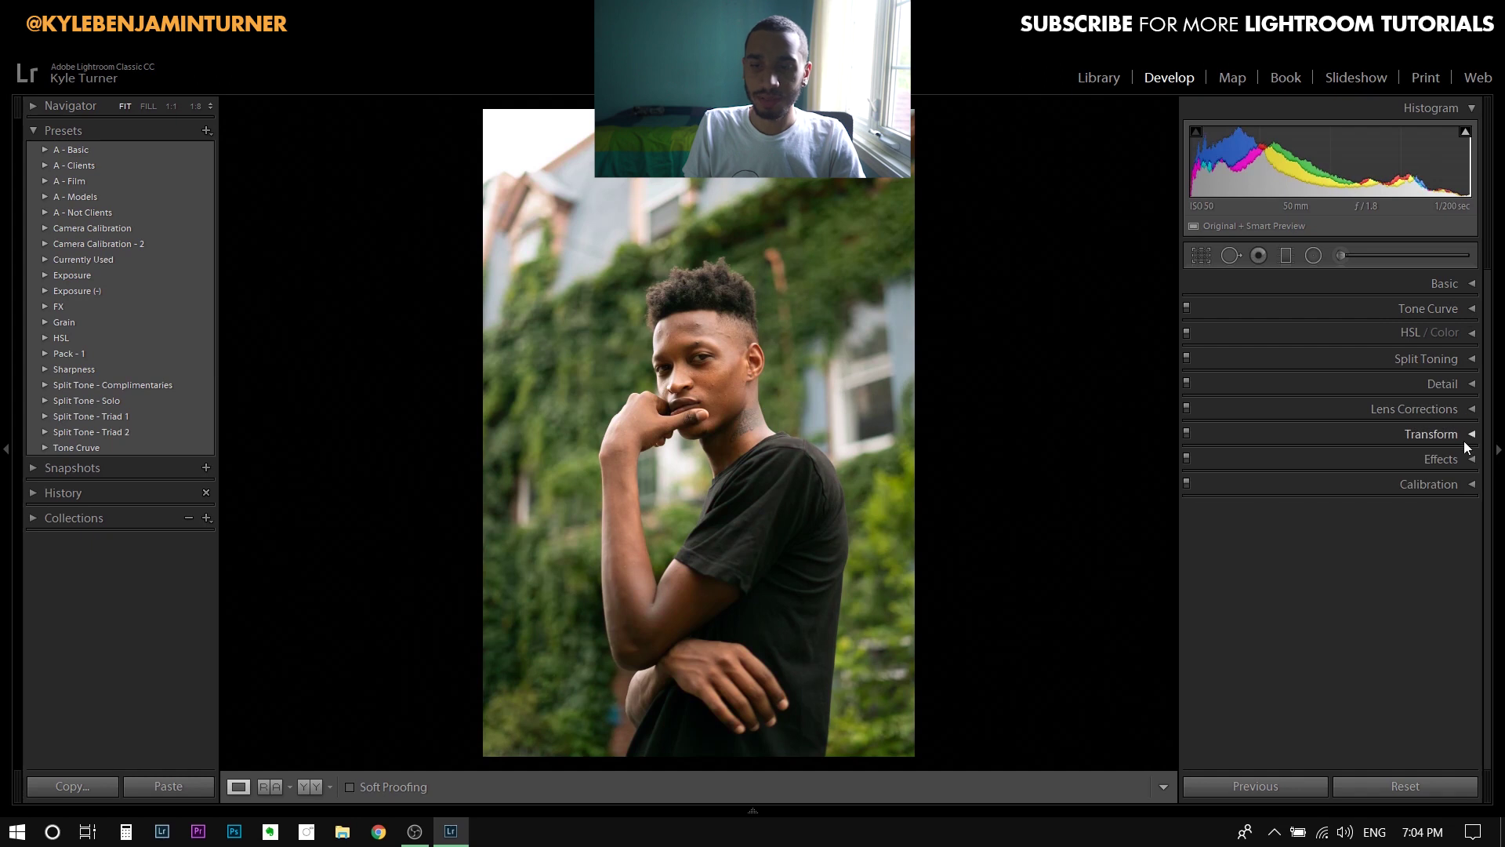
- Sharpen the photo with amount 100, radius 0.8, detail 14 and masking 4, and check the face at 1:1
left_click(1463, 383)
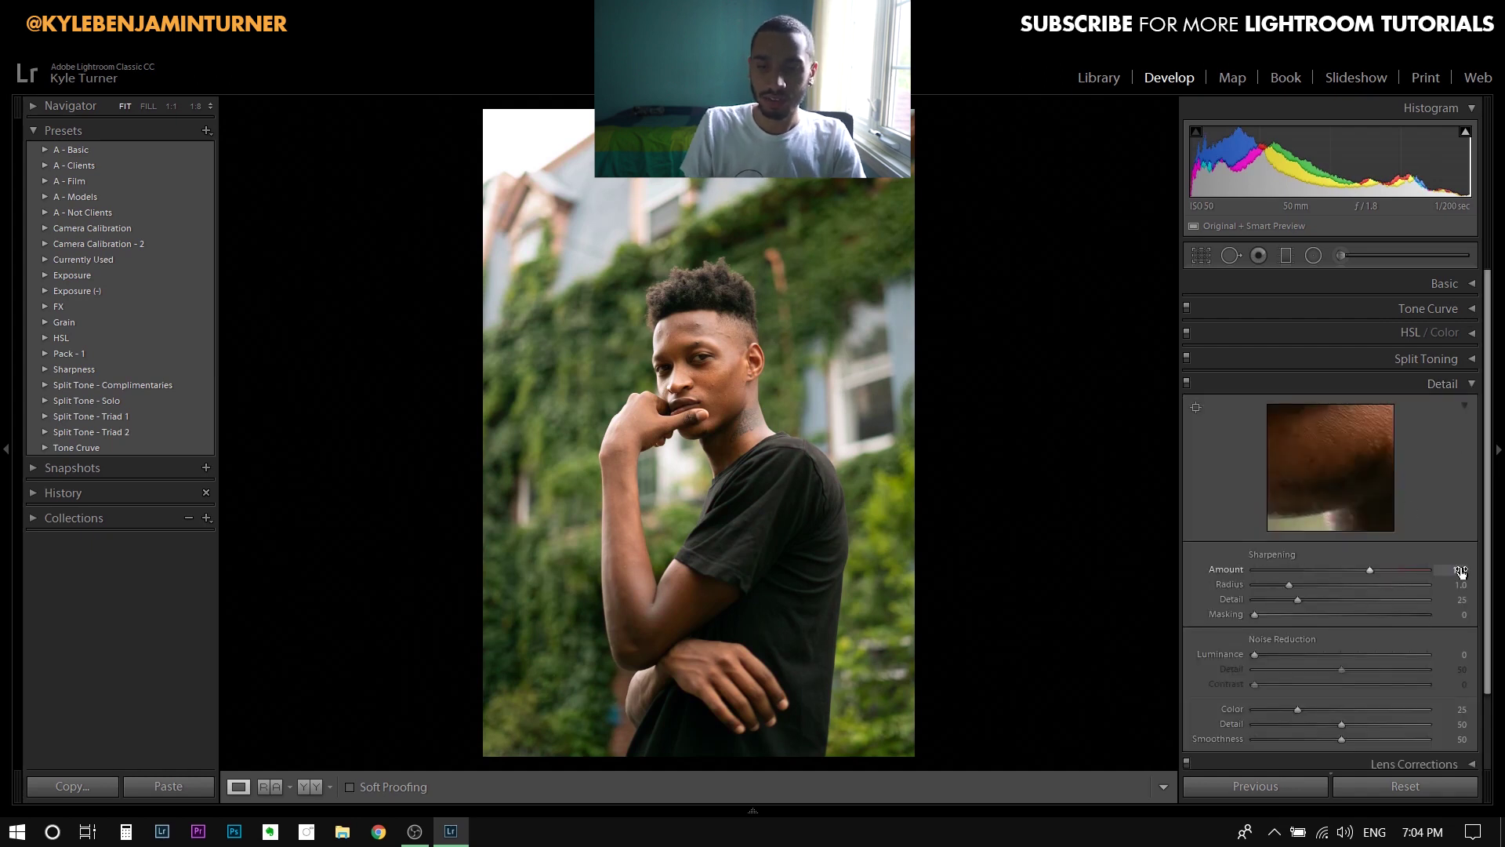
left_click_drag(1297, 599, 1278, 653)
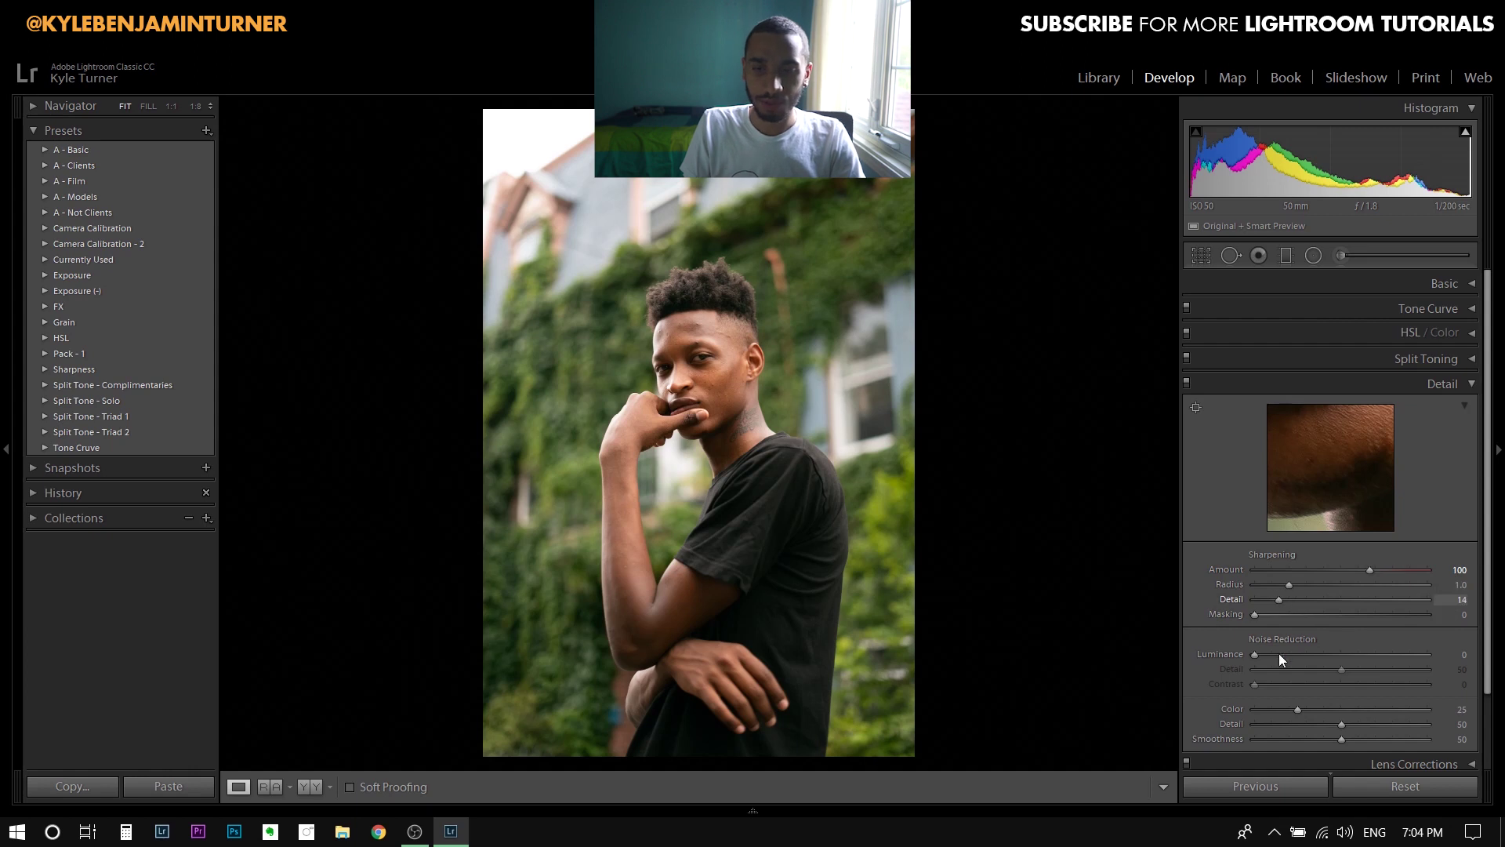
left_click_drag(1291, 587, 1278, 620)
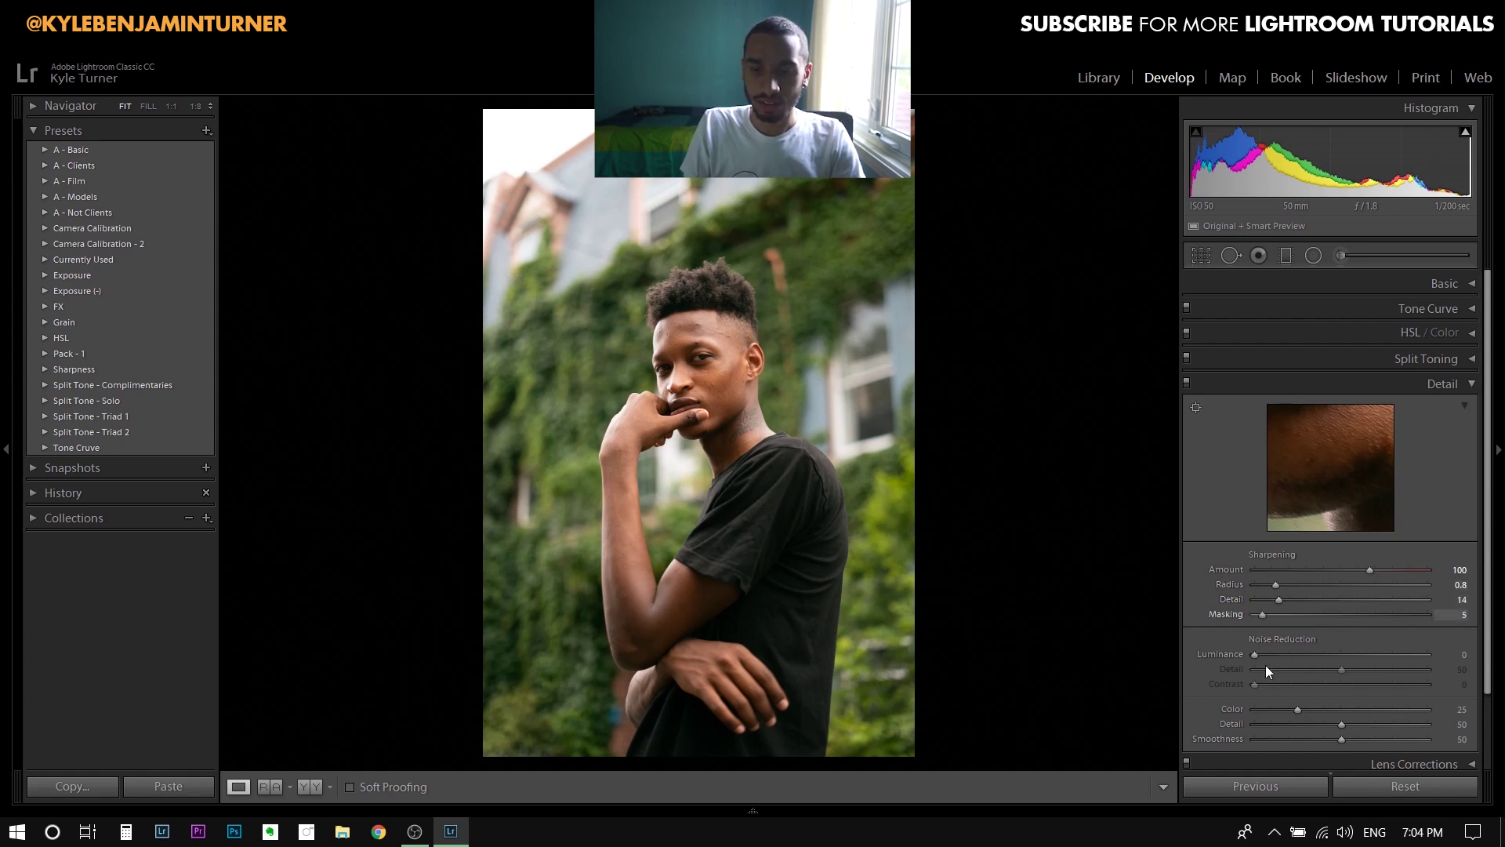
left_click_drag(1265, 665, 1264, 665)
left_click(639, 455)
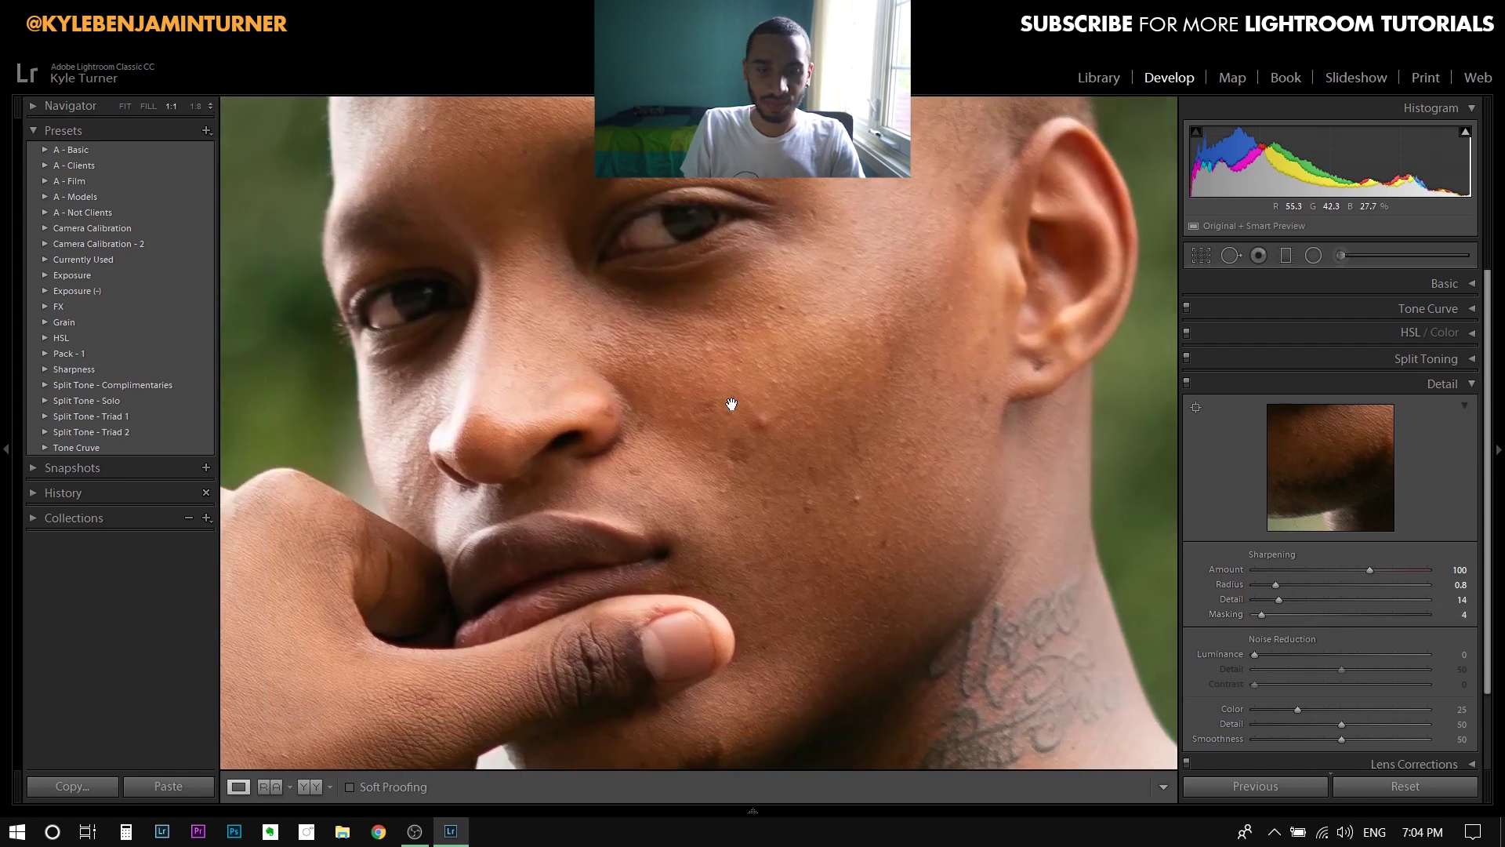
left_click(640, 463)
left_click(1462, 383)
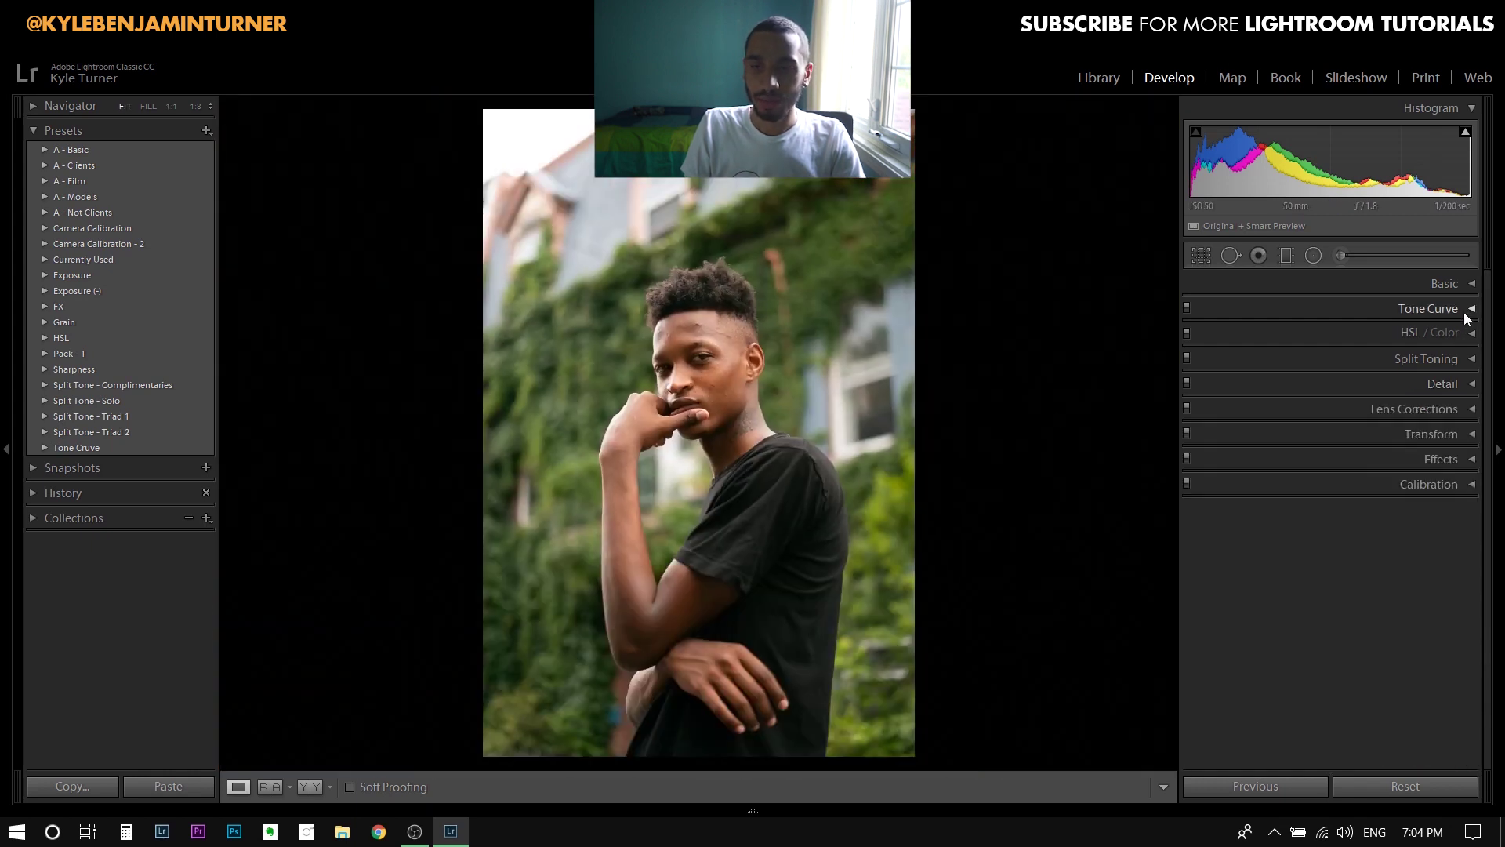
- Lift the black point and lower the white point slightly on the RGB tone curve, and add a slightly lowered midtone point
left_click(1464, 310)
mouse_move(1249, 504)
left_mouse_down()
mouse_move(1253, 533)
mouse_move(1260, 504)
left_mouse_up()
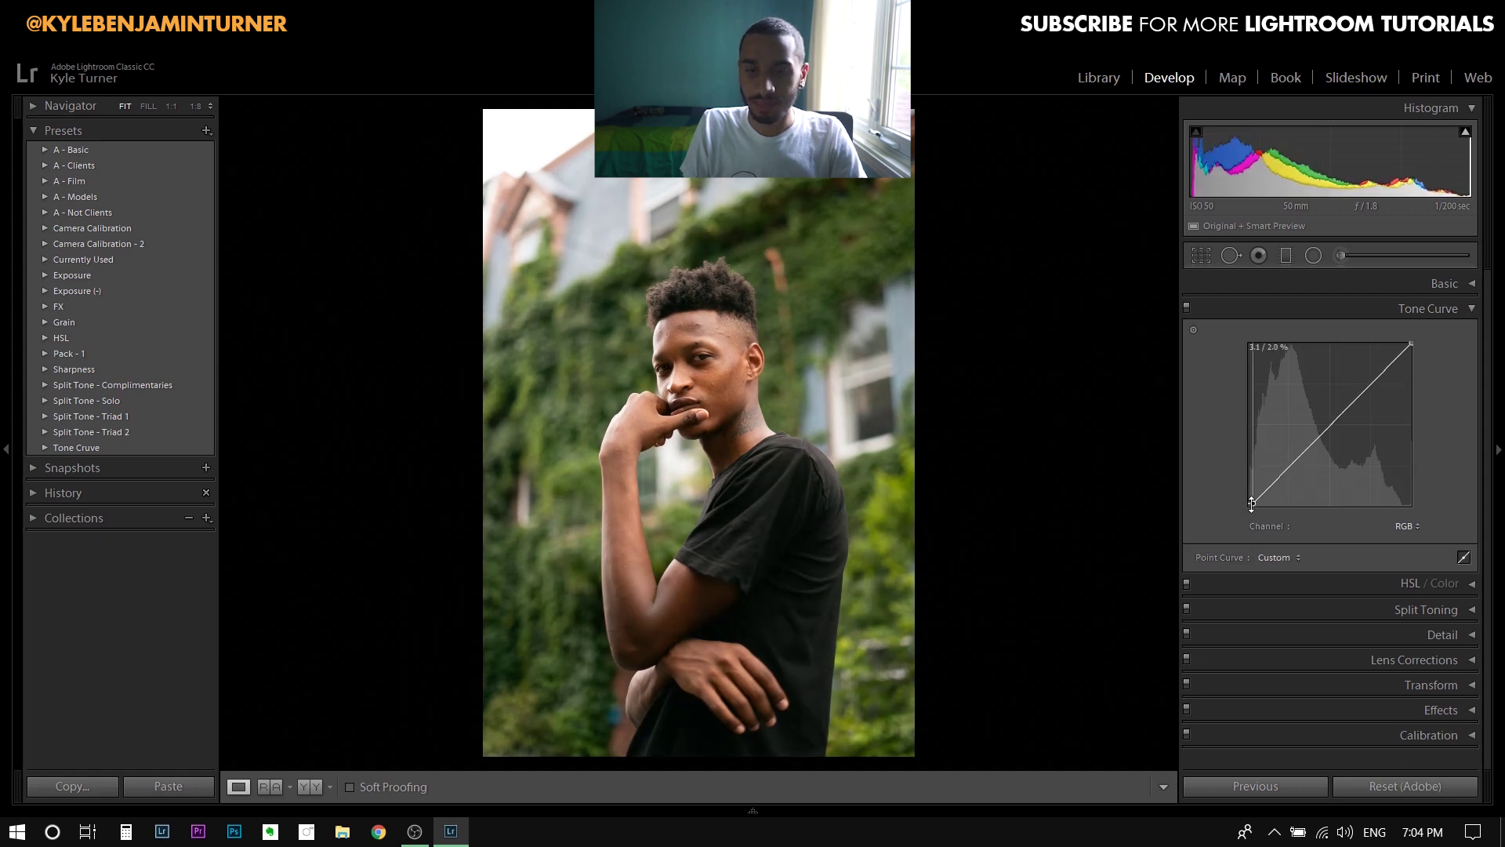
mouse_move(1412, 345)
left_mouse_down()
mouse_move(1413, 331)
mouse_move(1419, 347)
left_mouse_up()
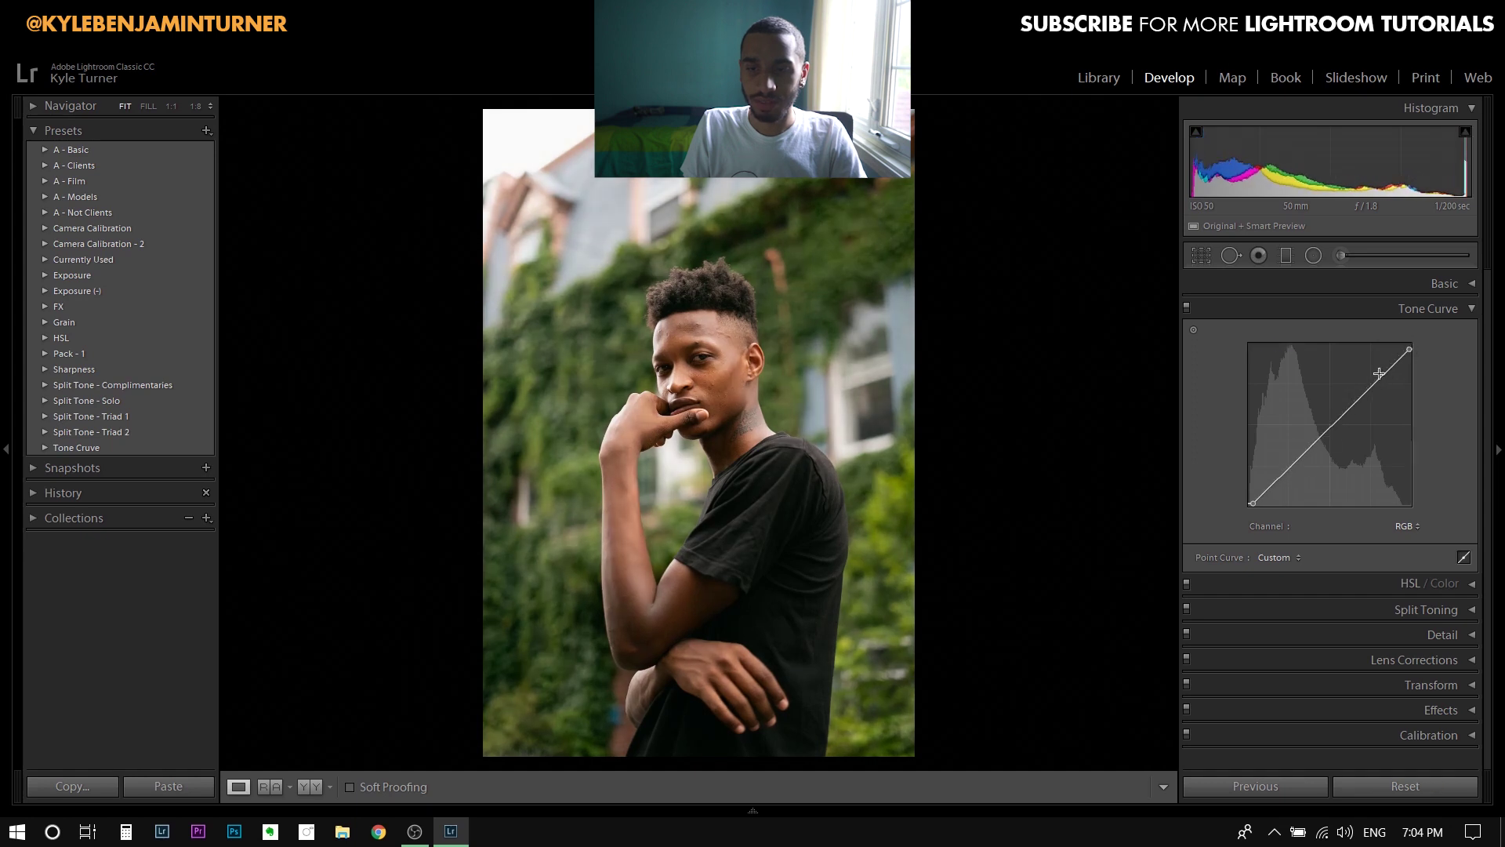
left_click(1342, 420)
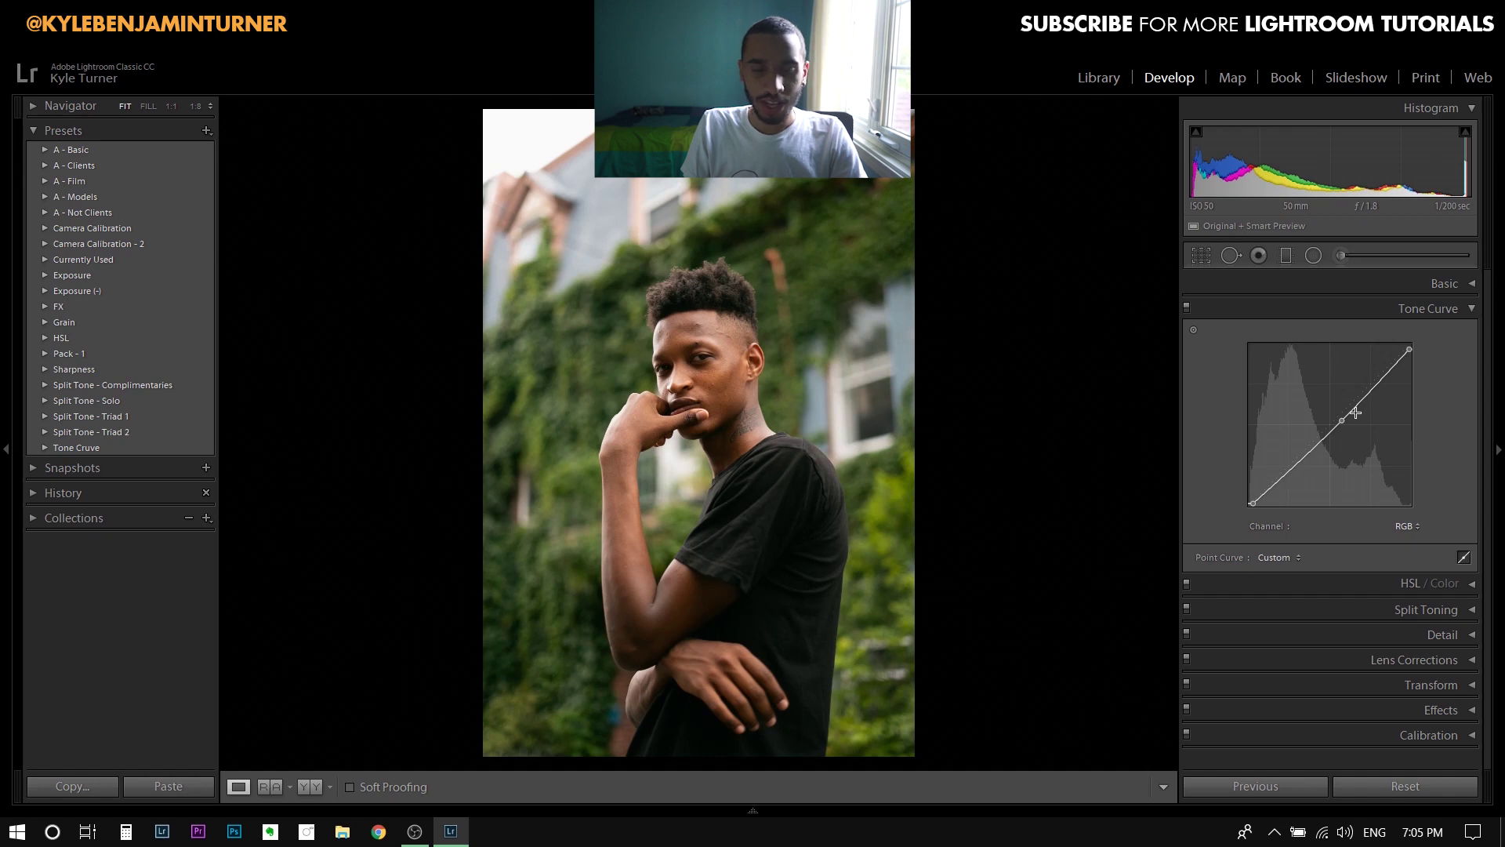
left_click(1471, 307)
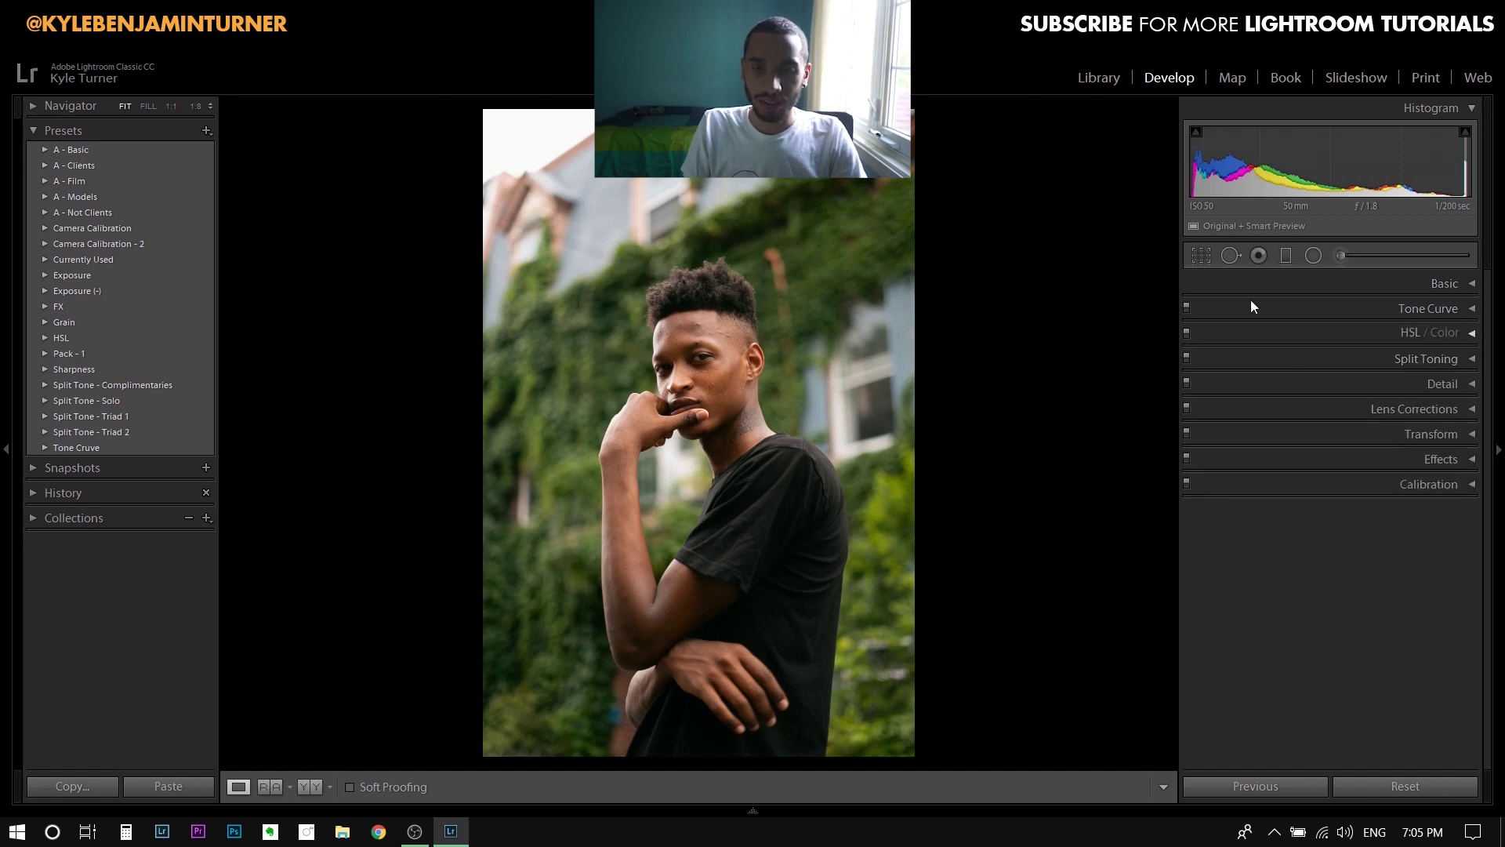
- Crop the photo to the 4 x 5 / 8 x 10 aspect, shifting the frame down to trim more above the subject
left_click(1207, 256)
left_click(1423, 311)
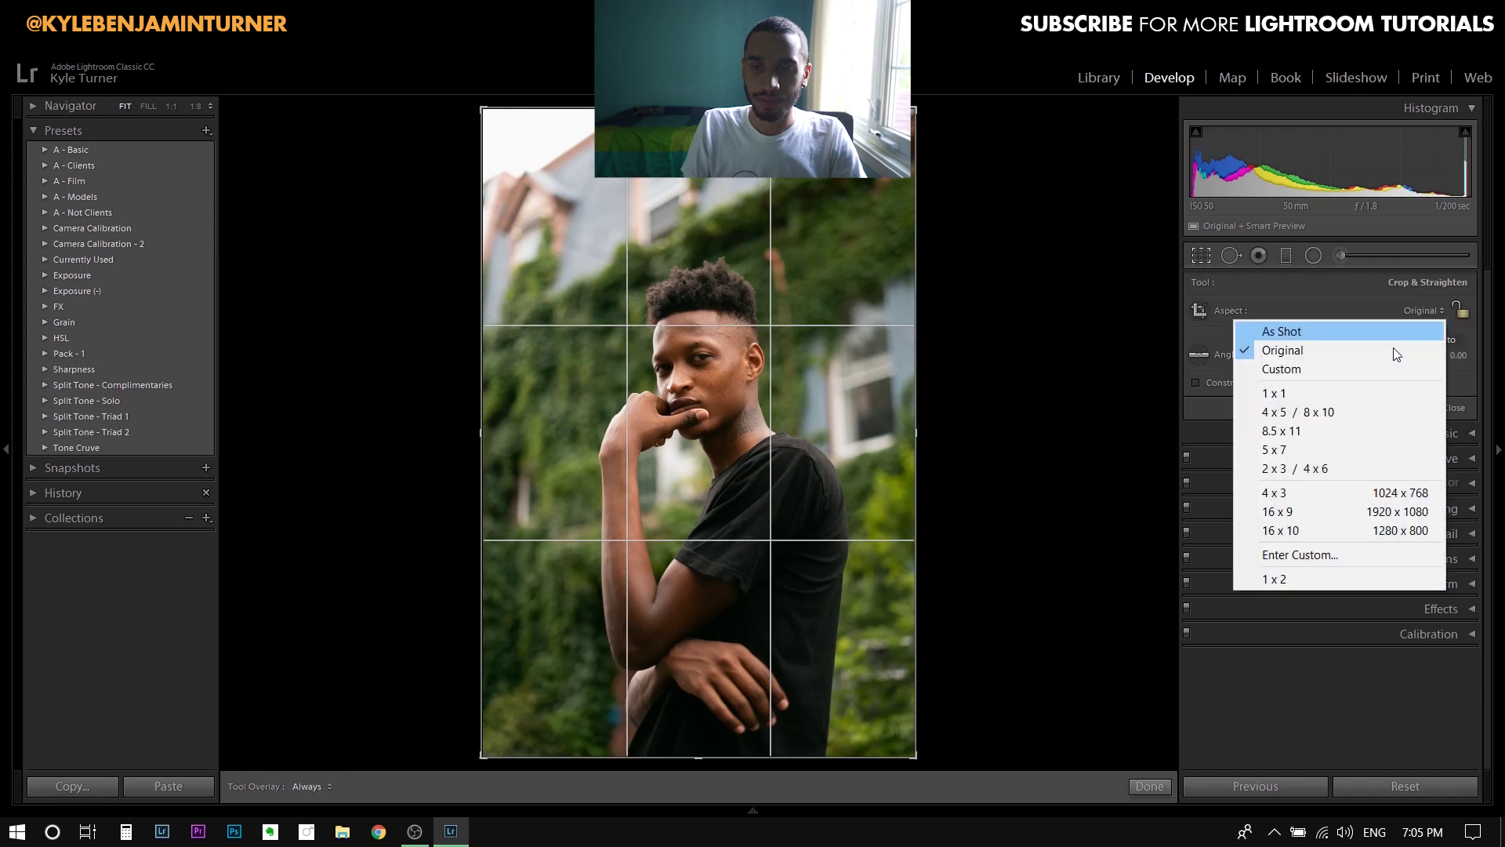
left_click(1341, 413)
left_click_drag(759, 453, 778, 417)
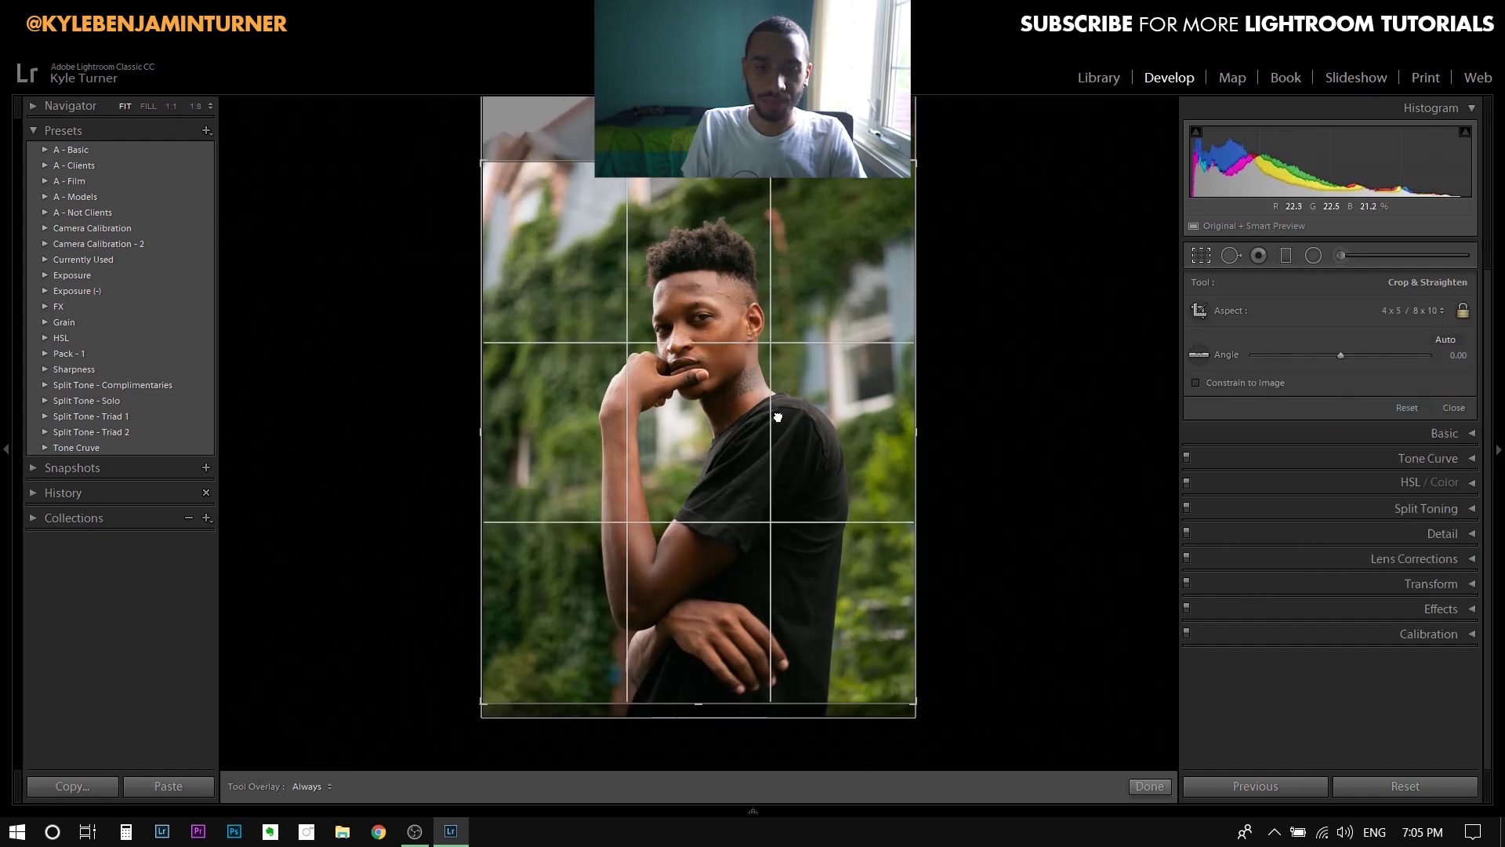
left_click(1159, 788)
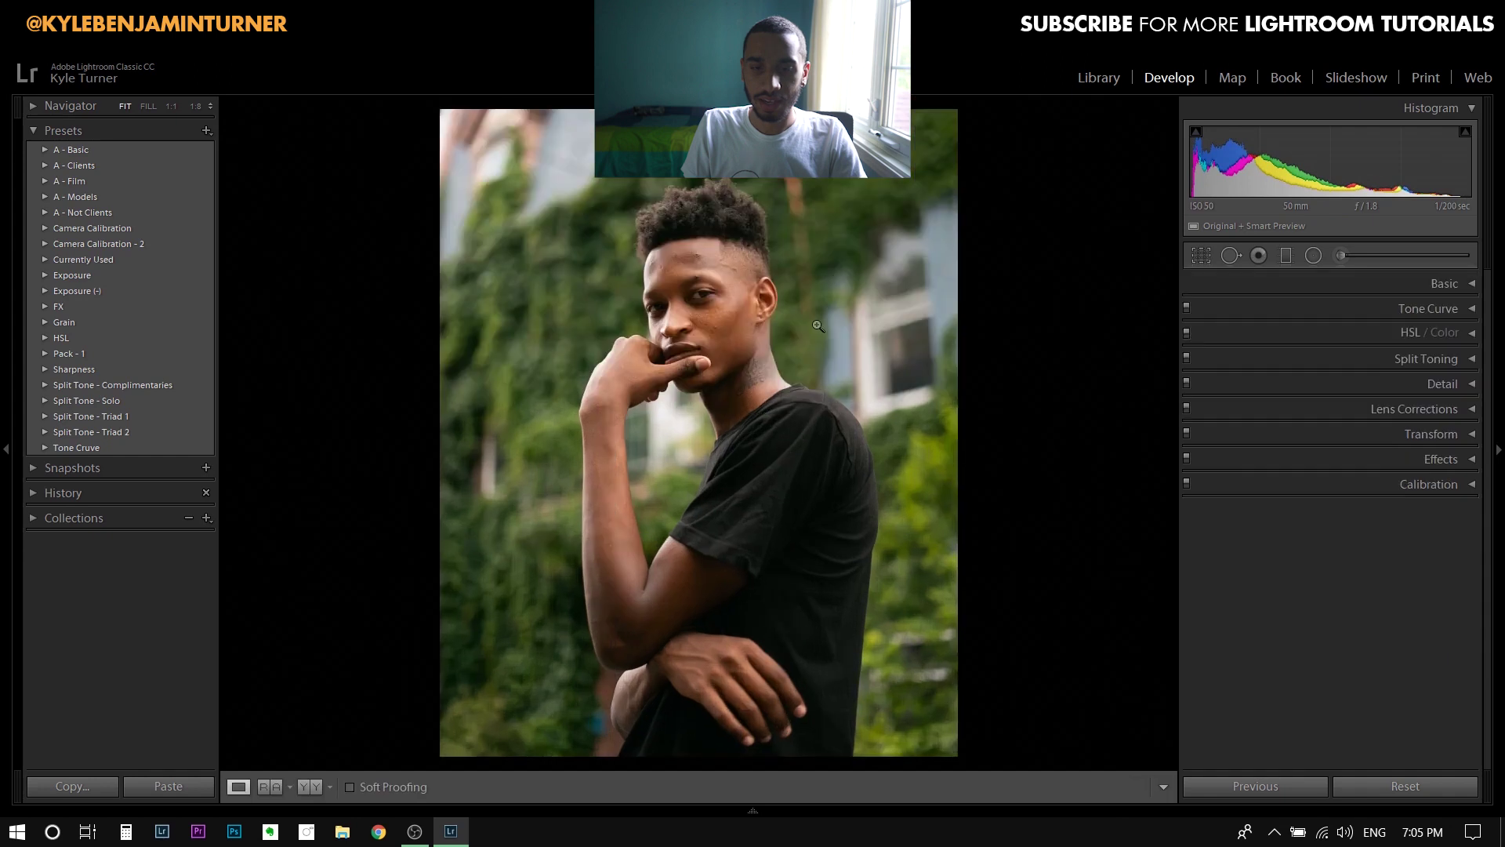
- Heal the blemishes on the forehead at 1:1 using spot removal in Heal mode, size 35, feather 0 and opacity 100
left_click(655, 328)
key("q")
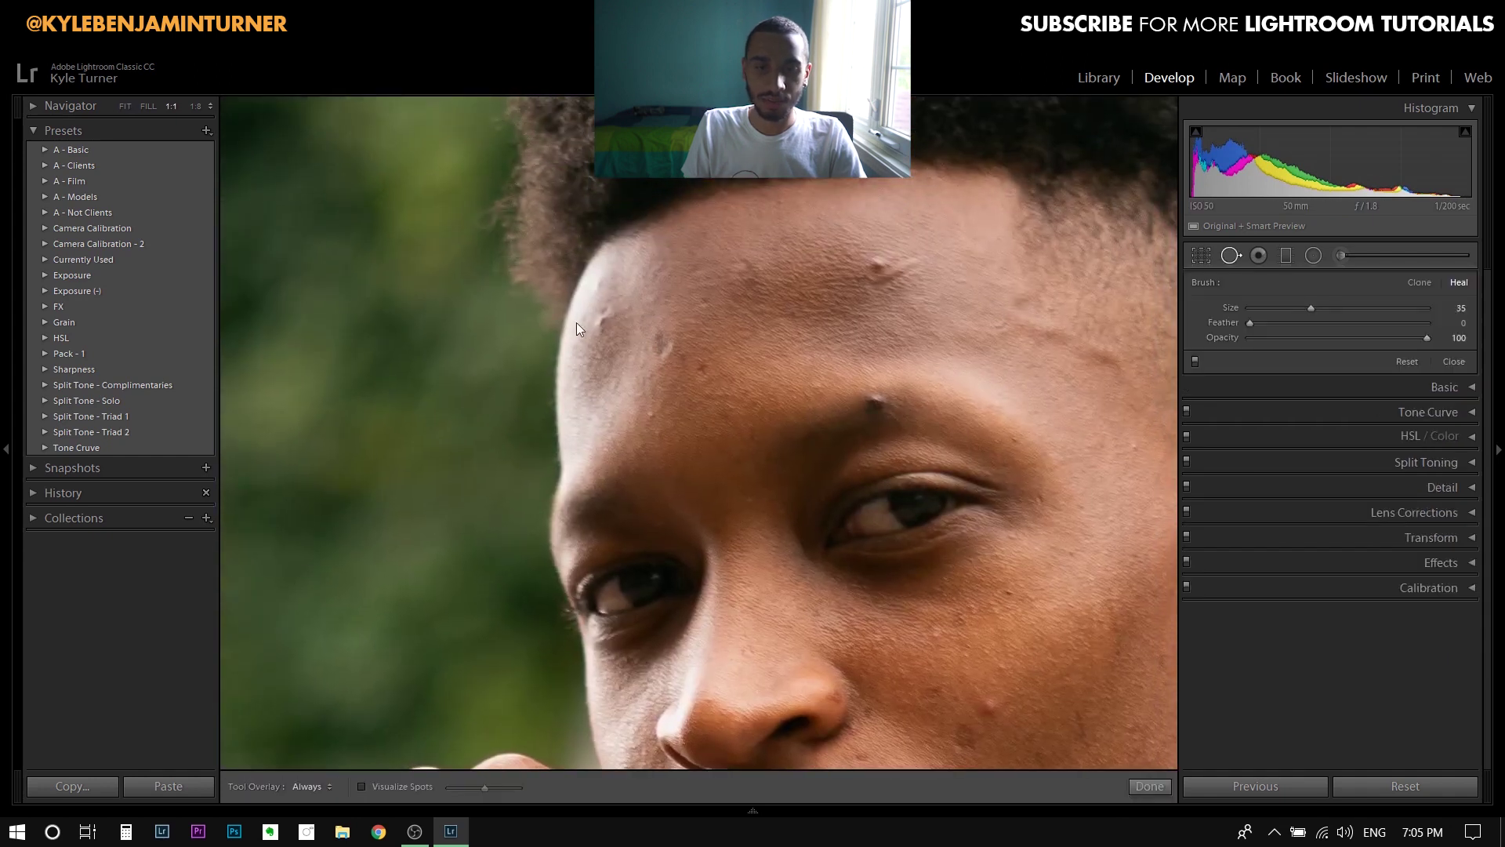
left_click(606, 319)
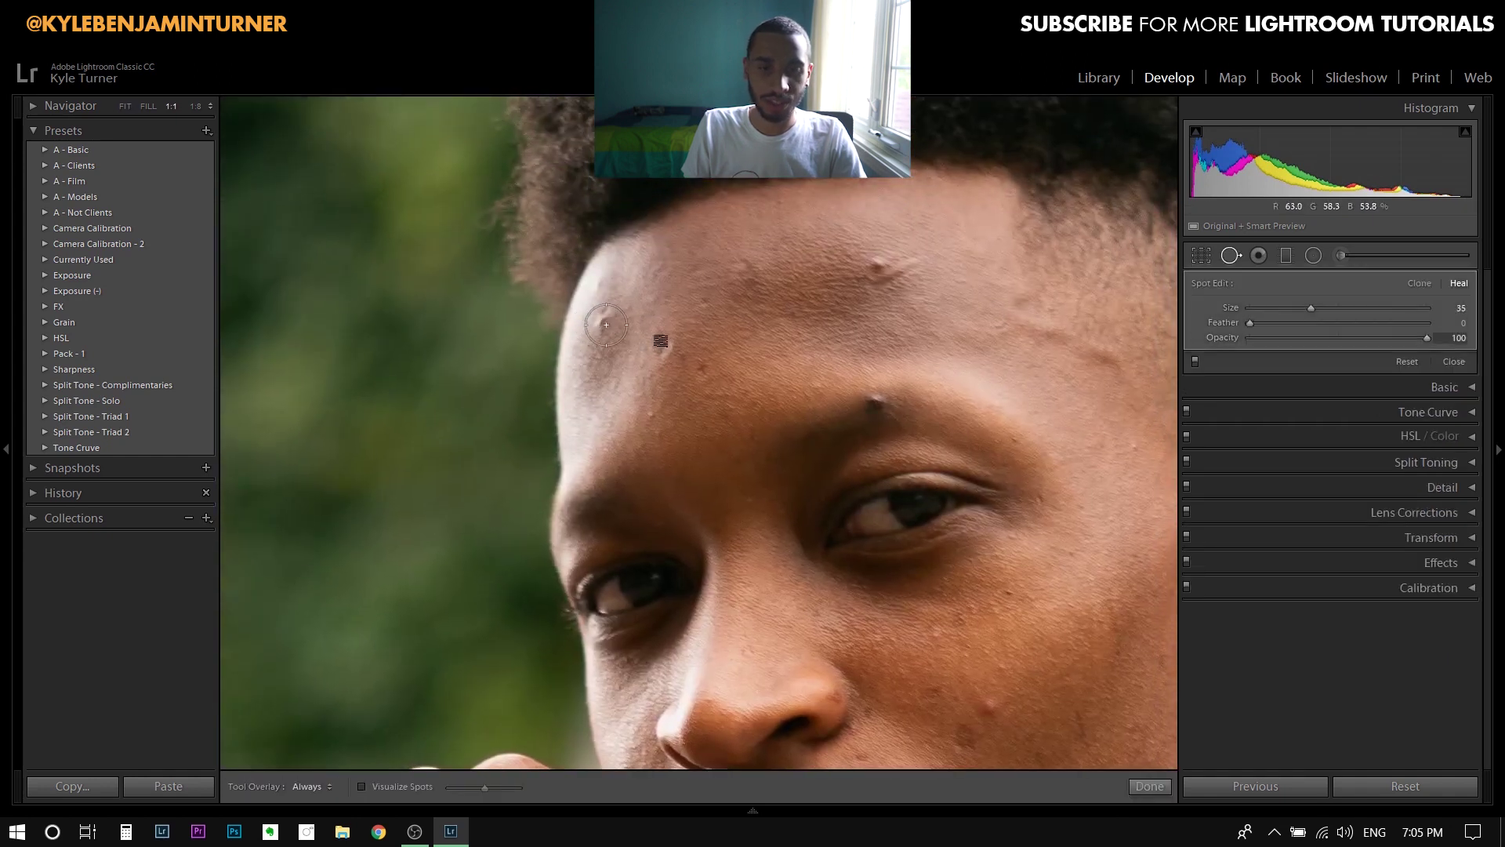
left_click(660, 345)
mouse_move(877, 270)
left_mouse_down()
mouse_move(912, 265)
mouse_move(804, 494)
left_mouse_up()
mouse_move(870, 180)
left_mouse_down()
mouse_move(763, 306)
mouse_move(690, 494)
left_mouse_up()
- Heal the blemishes on the cheek beside the nose and mouth with a smaller healing brush of about 25 to 30
mouse_move(928, 575)
left_mouse_down()
mouse_move(744, 502)
mouse_move(721, 473)
mouse_move(697, 285)
left_mouse_up()
scroll(666, 459, "down", 5)
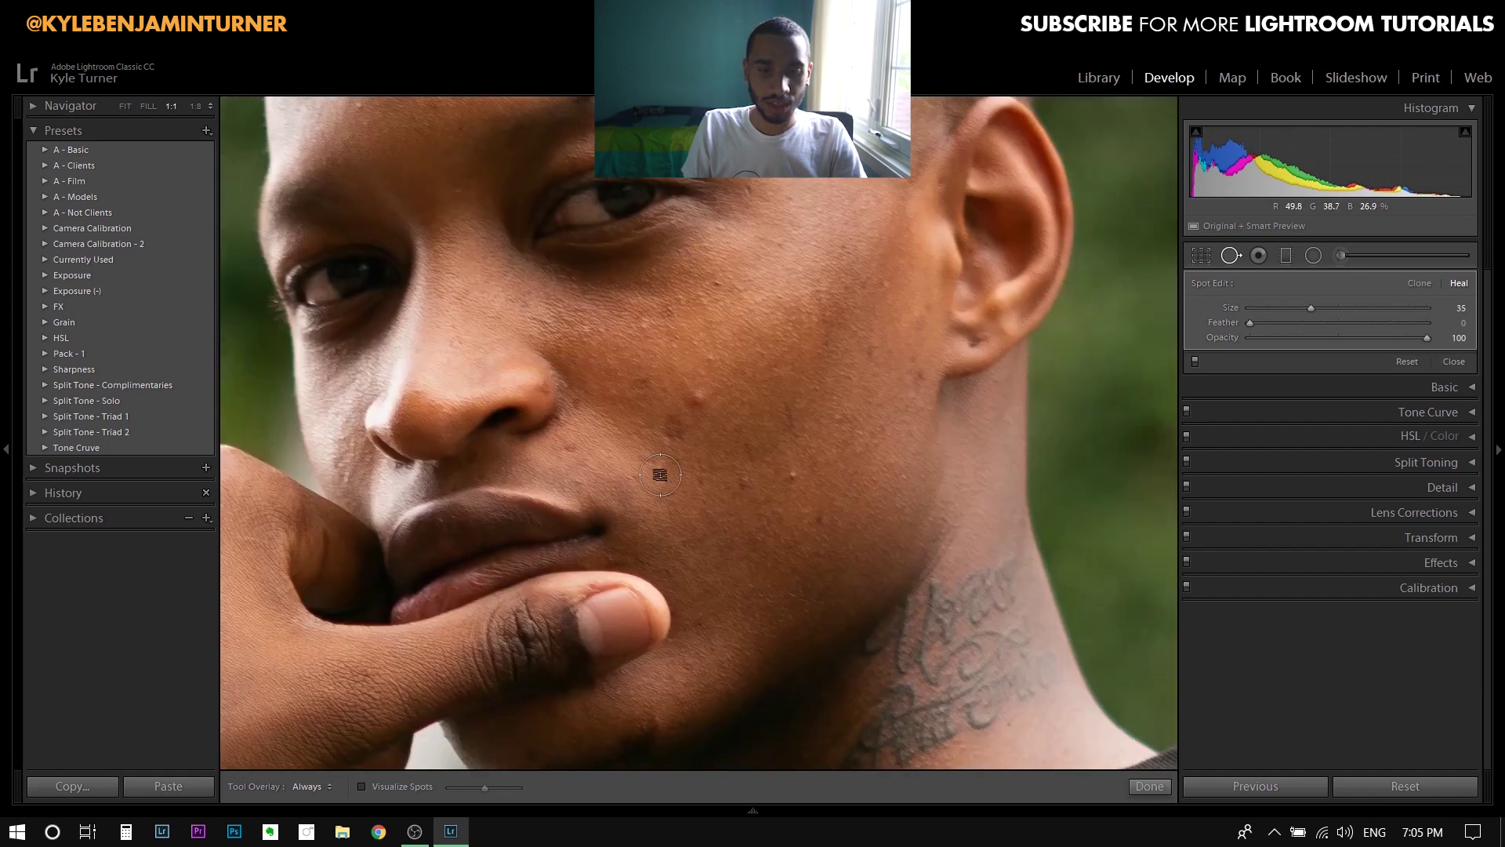
left_click(655, 469)
scroll(671, 437, "up", 3)
left_click(672, 434)
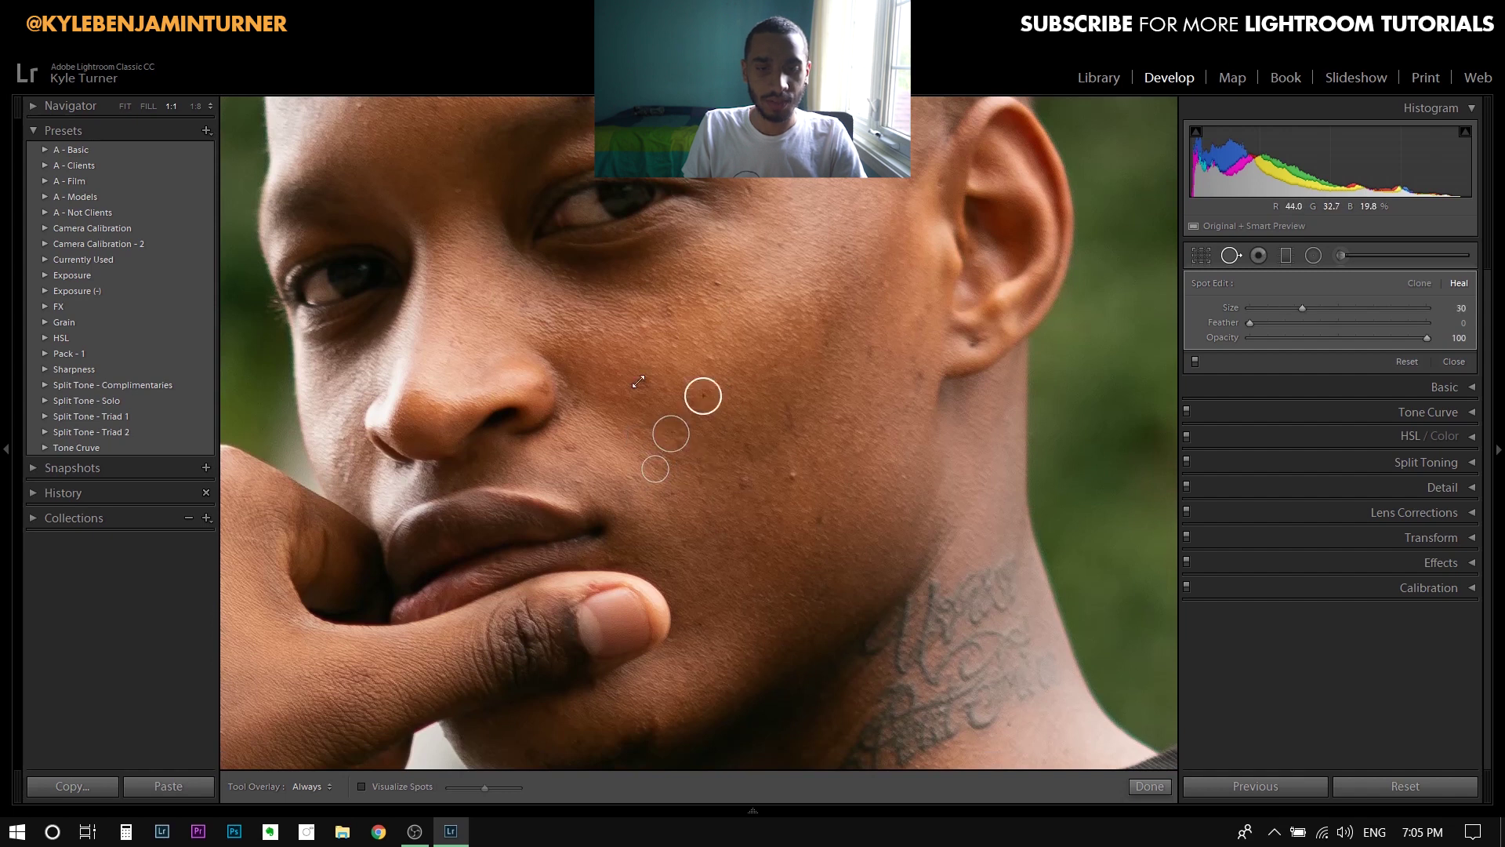
left_click(637, 382)
left_click(792, 478)
scroll(730, 486, "down", 2)
left_click(730, 489)
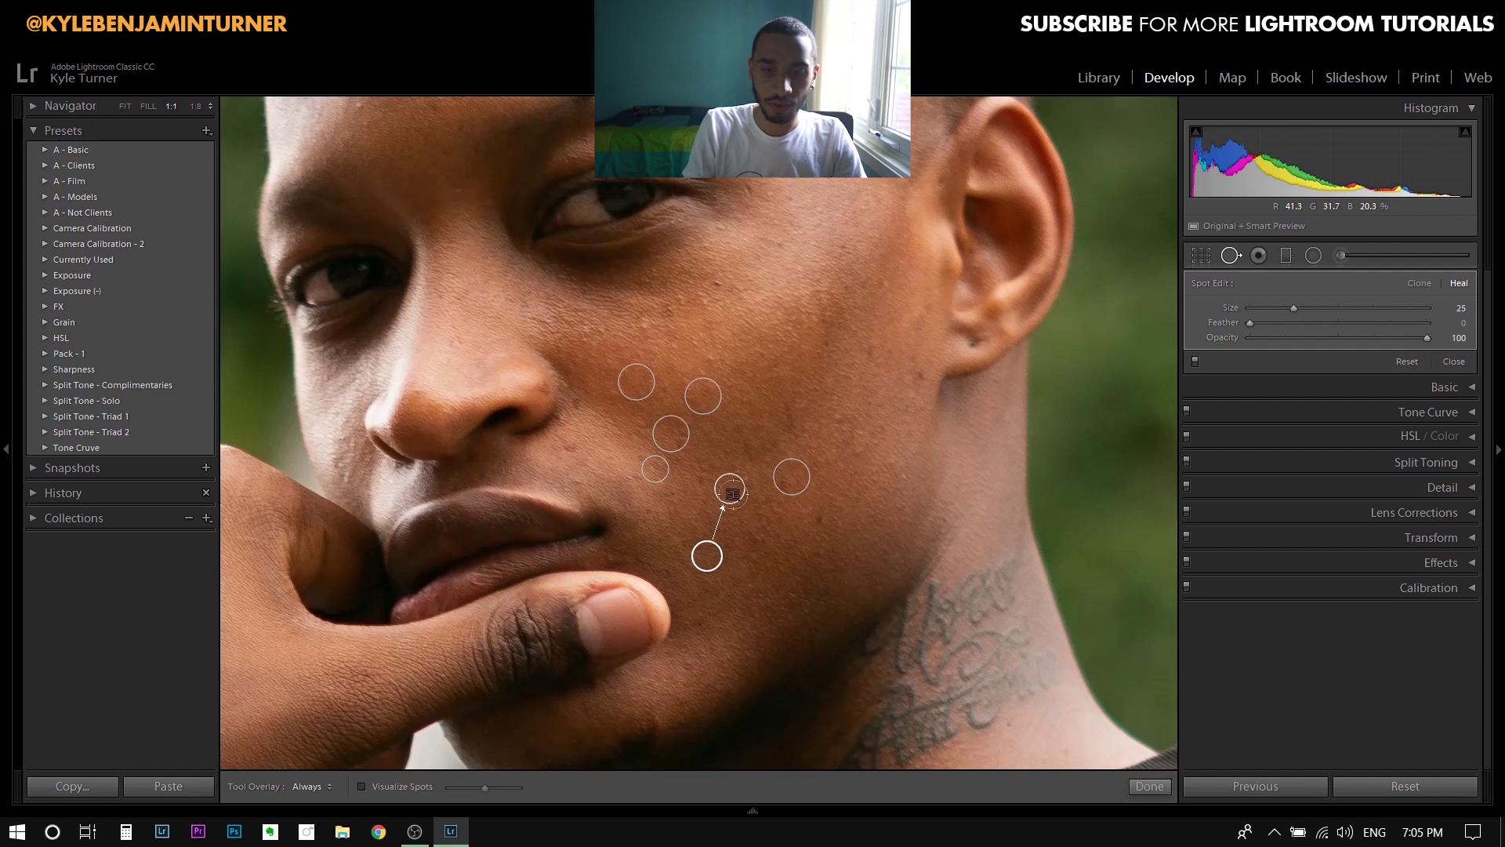
key("z")
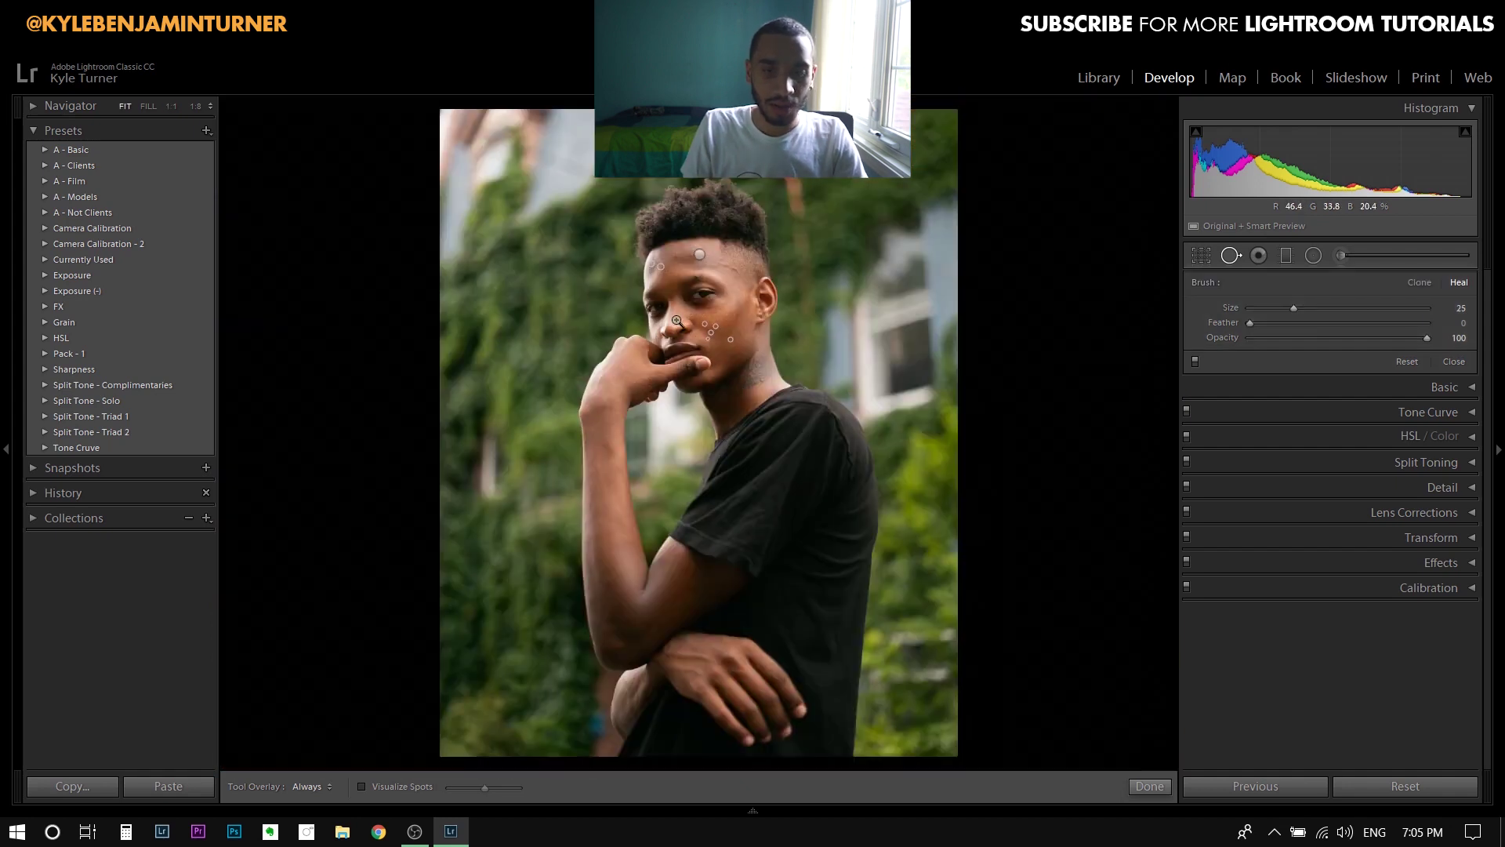
- Refine the sharpening to radius 0.9 and detail 25 while checking the face at 1:1, and finish the spot removal
key("z")
left_click_drag(845, 391, 929, 458)
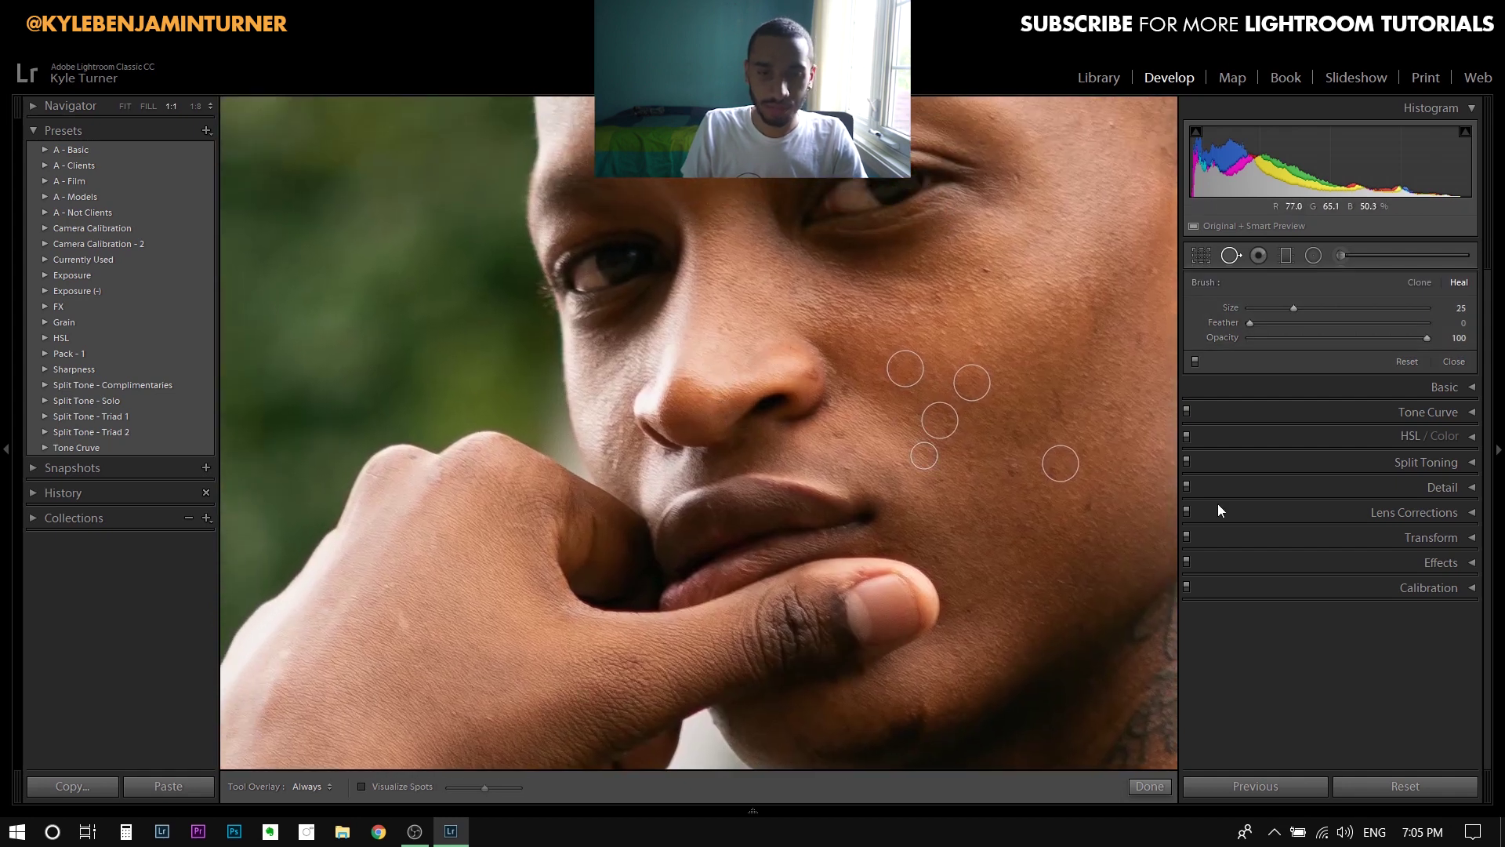
left_click(1463, 487)
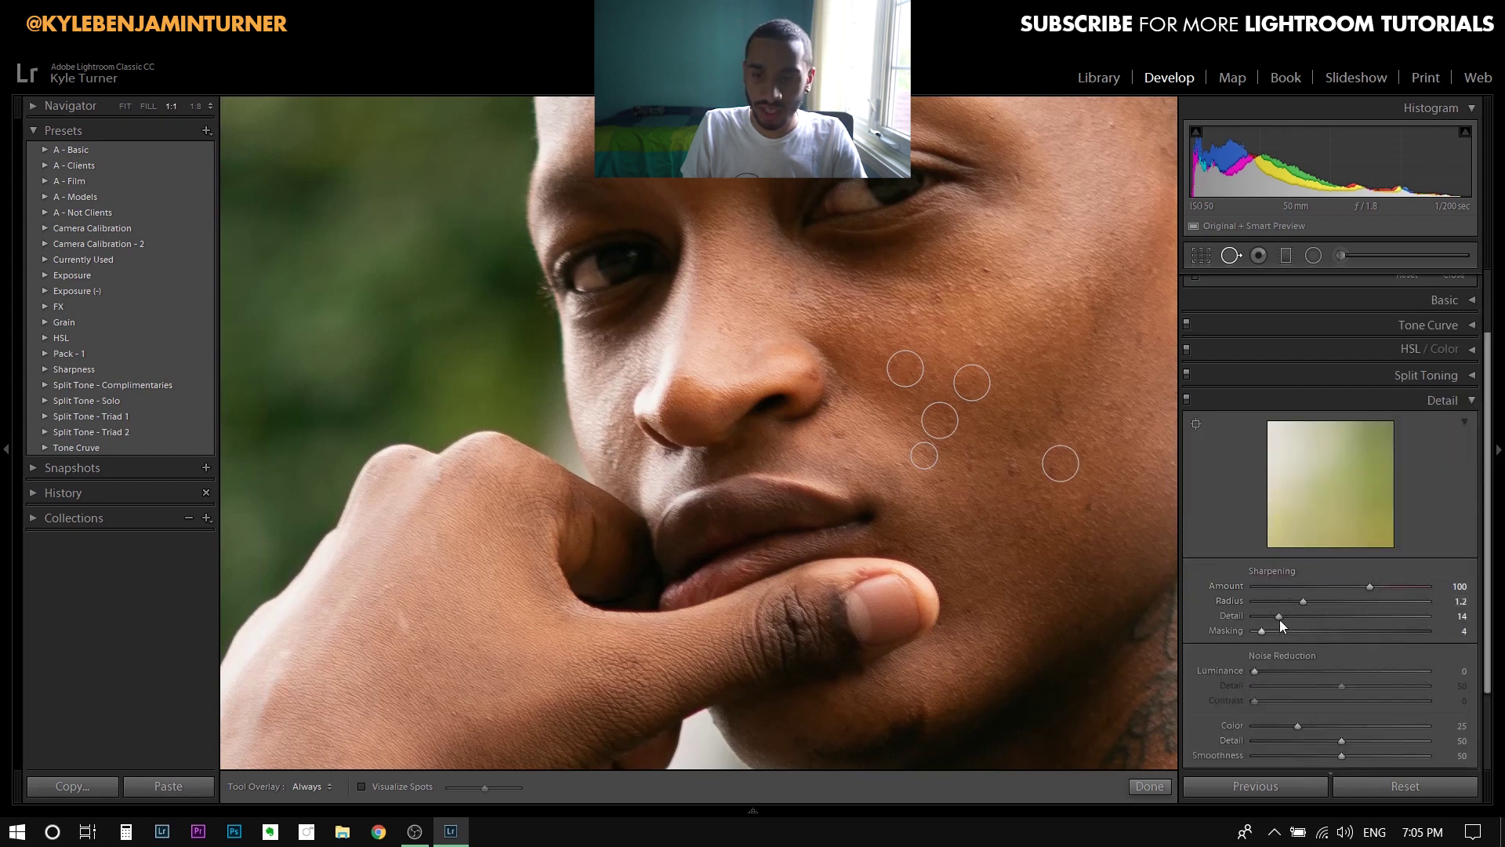
scroll(1282, 617, "up", 5)
scroll(1287, 652, "up", 1)
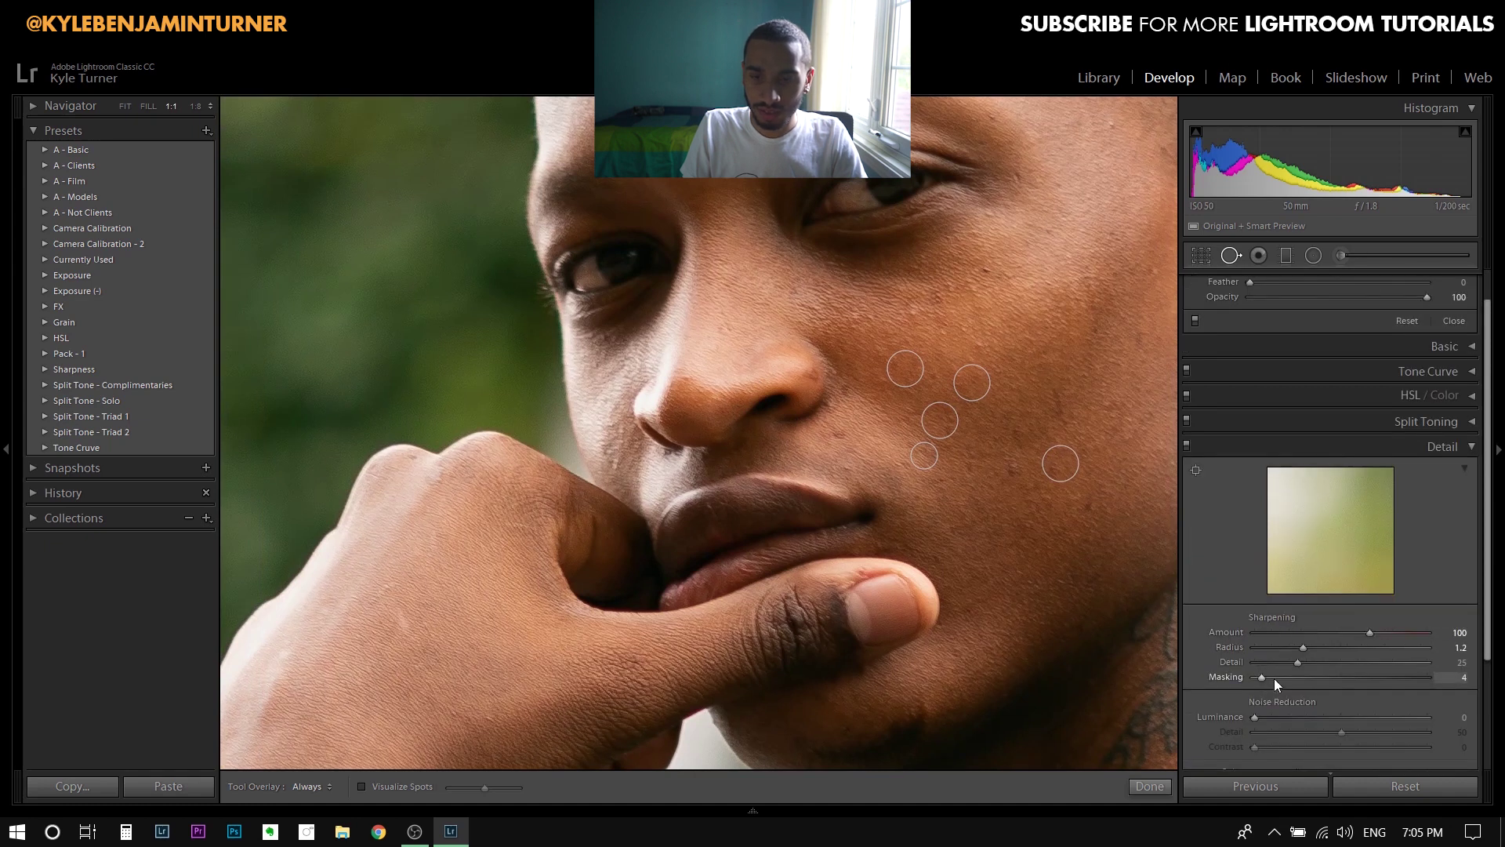
scroll(1367, 637, "down", 3)
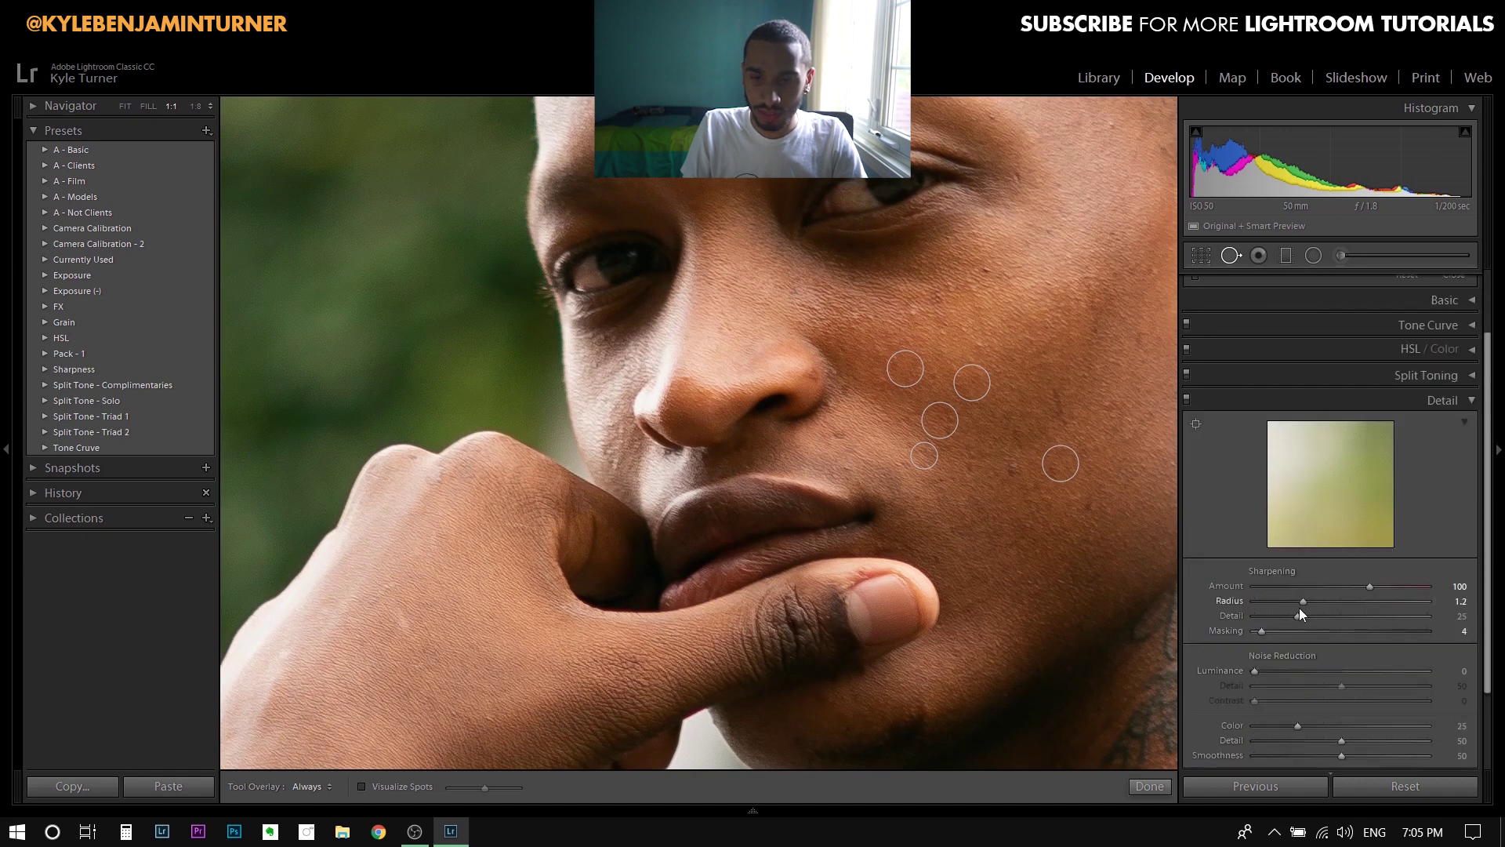
scroll(1305, 604, "down", 3)
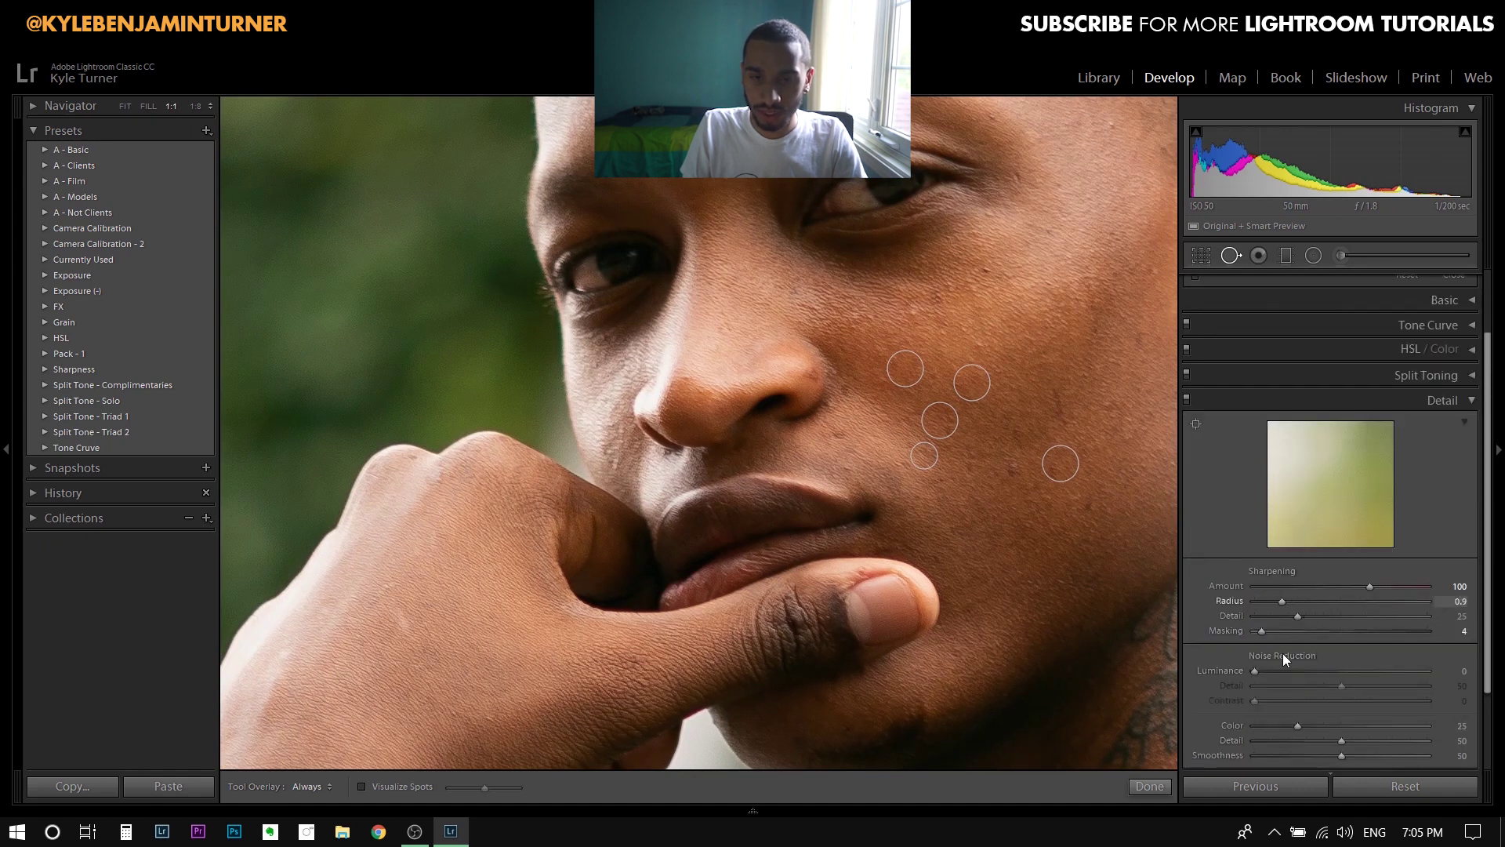
left_click(1150, 786)
left_click(745, 313)
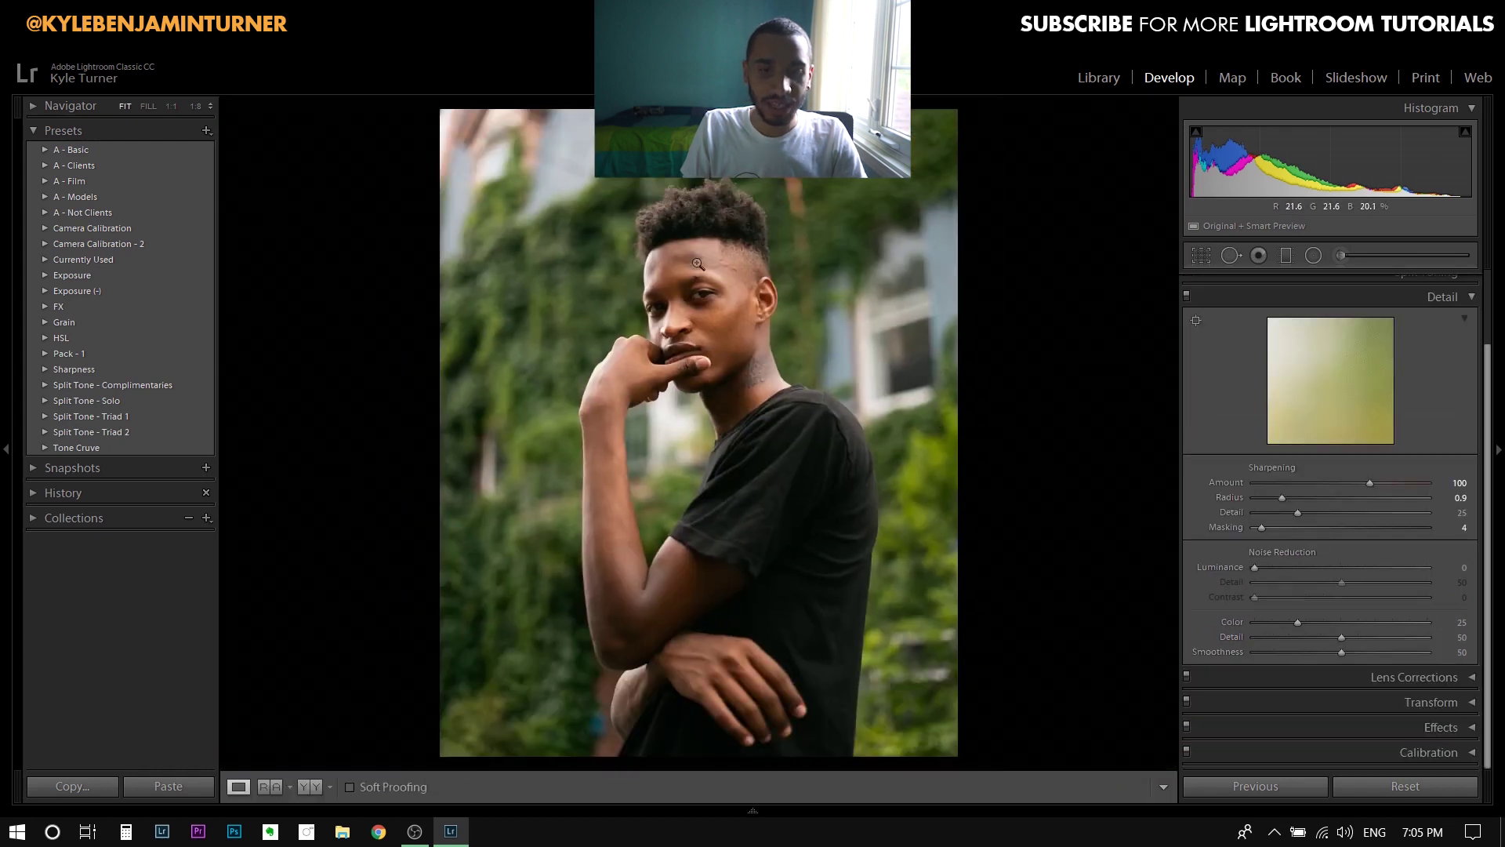
- Heal the remaining blemishes on the forehead at 1:1 and return to the full view of the portrait
left_click(668, 259)
key("q")
scroll(708, 291, "up", 4)
left_click(702, 296)
left_click_drag(752, 269, 800, 341)
left_click(1150, 786)
key("z")
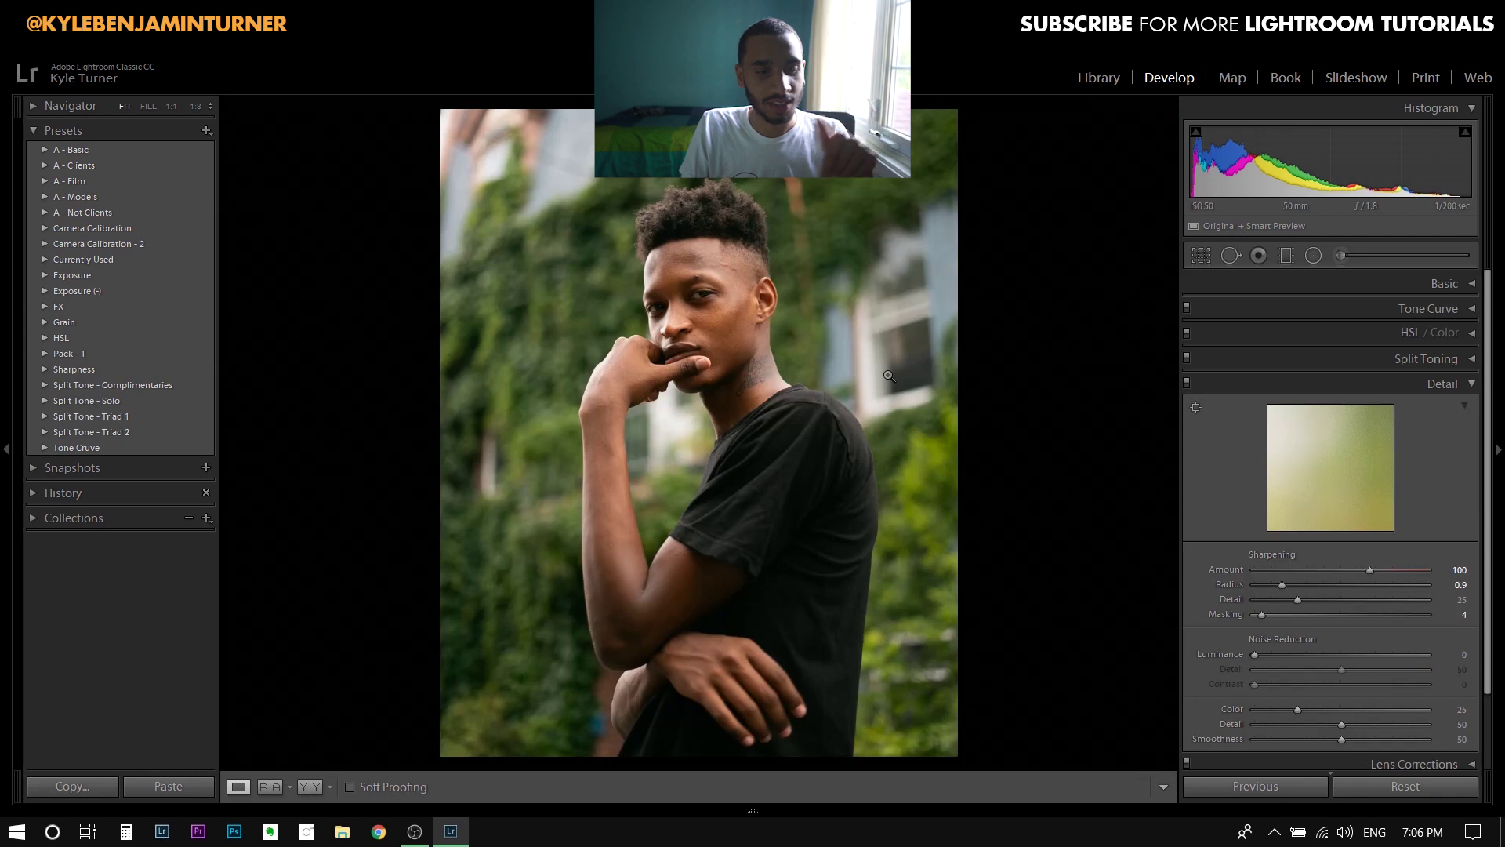
- Preview the Split Tone - Complimentaries and Split Tone - Solo presets on the portrait without applying any
left_click(45, 401)
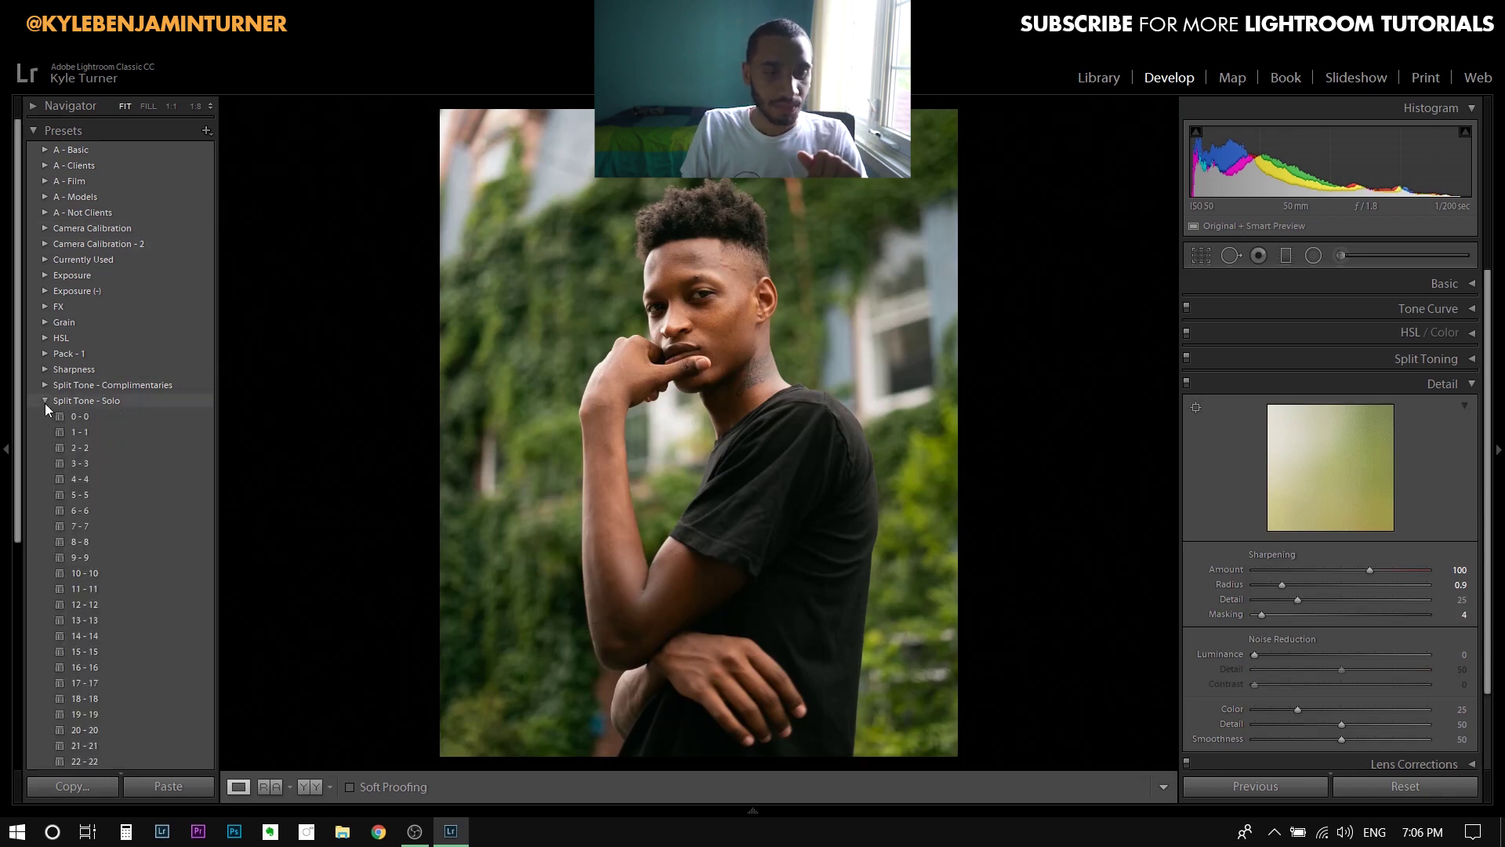
left_click(43, 400)
left_click(45, 385)
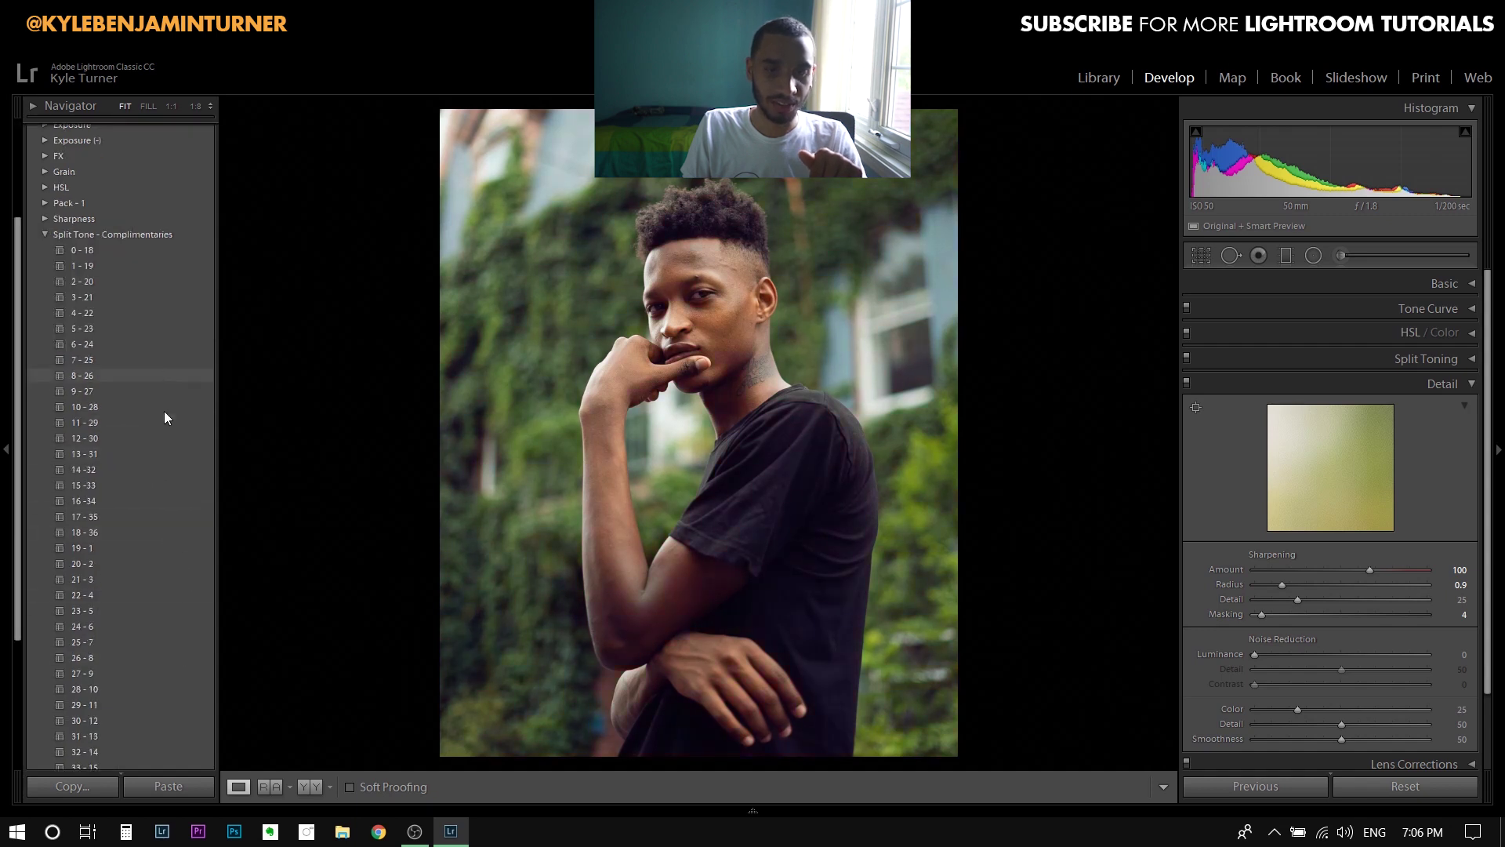
scroll(171, 505, "down", 3)
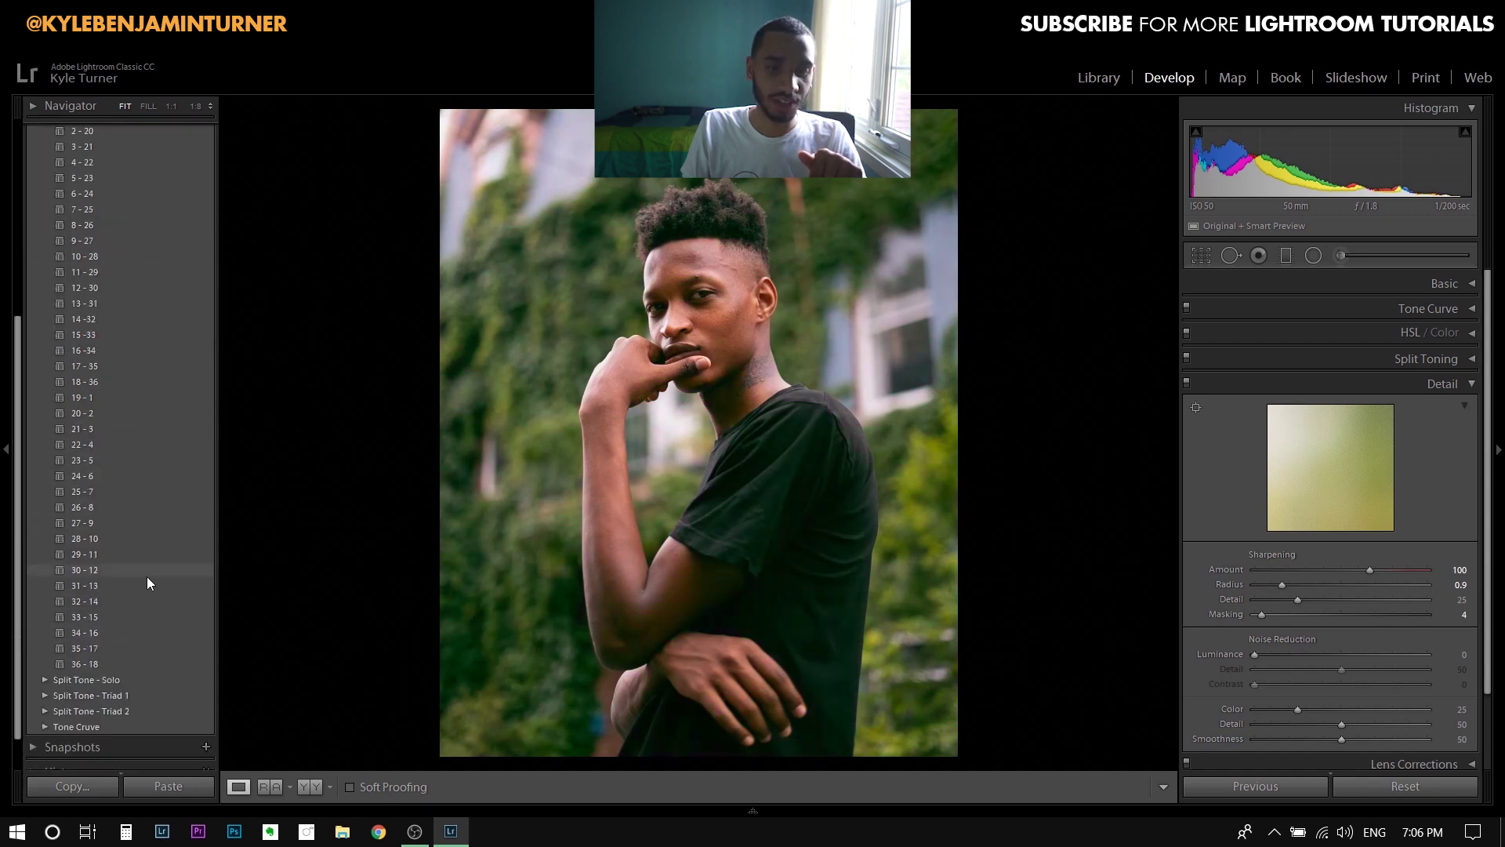
scroll(132, 450, "up", 4)
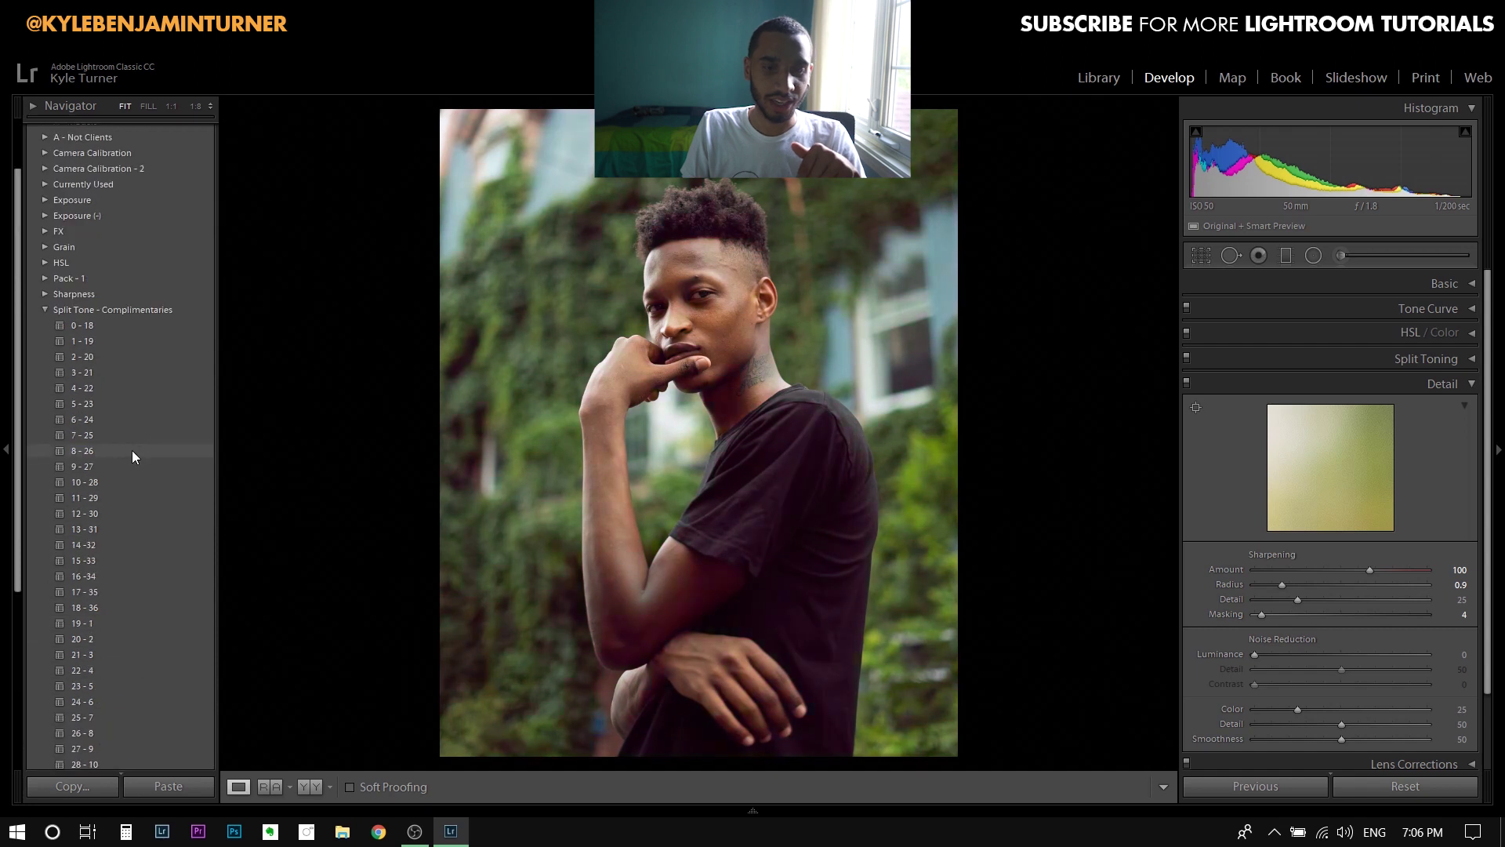
left_click(45, 309)
left_click(44, 401)
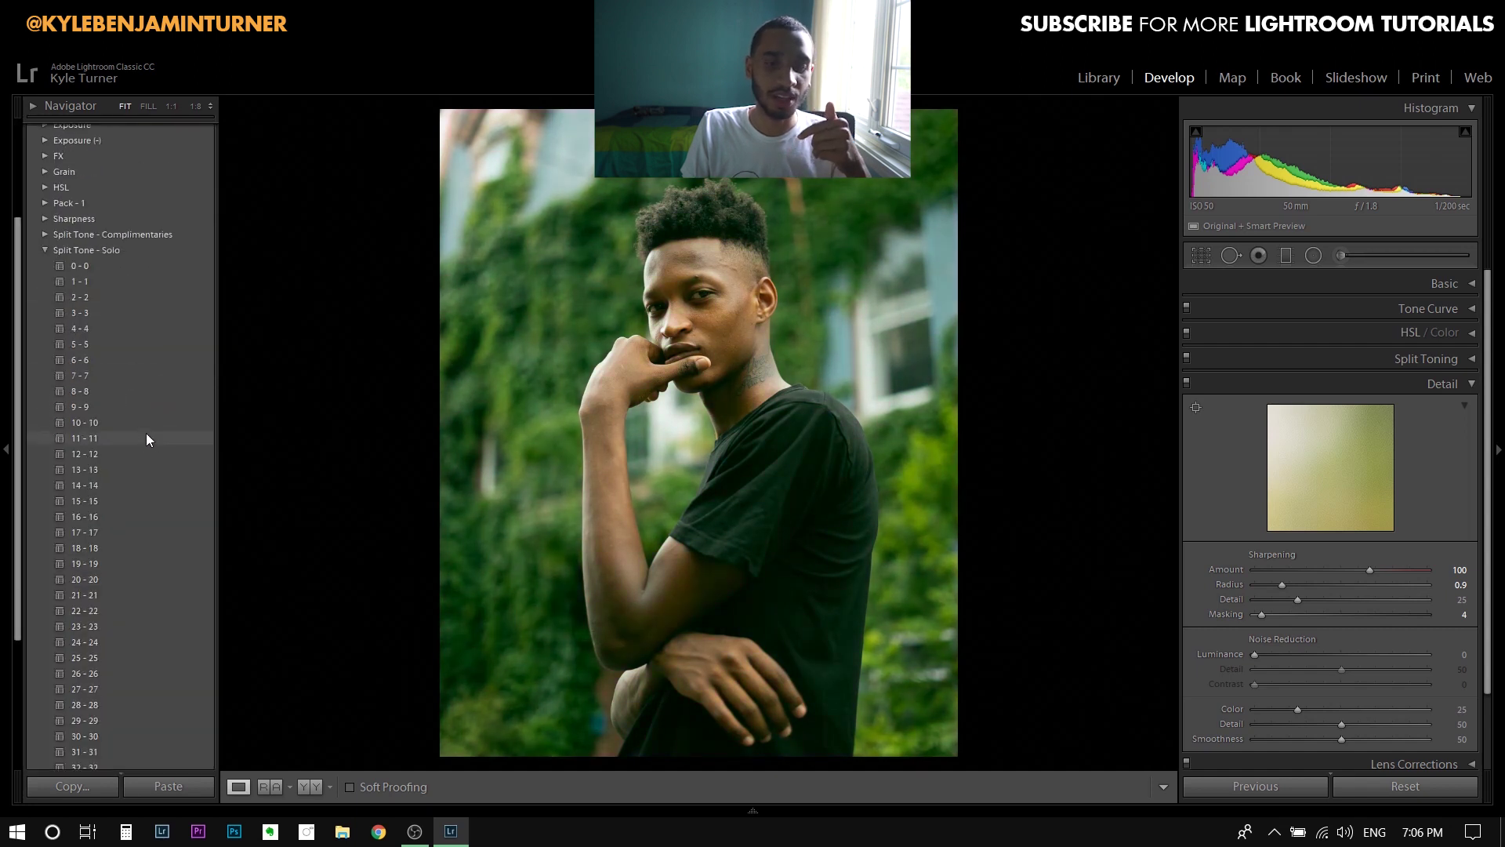
scroll(146, 433, "down", 5)
scroll(138, 310, "up", 4)
left_click(44, 279)
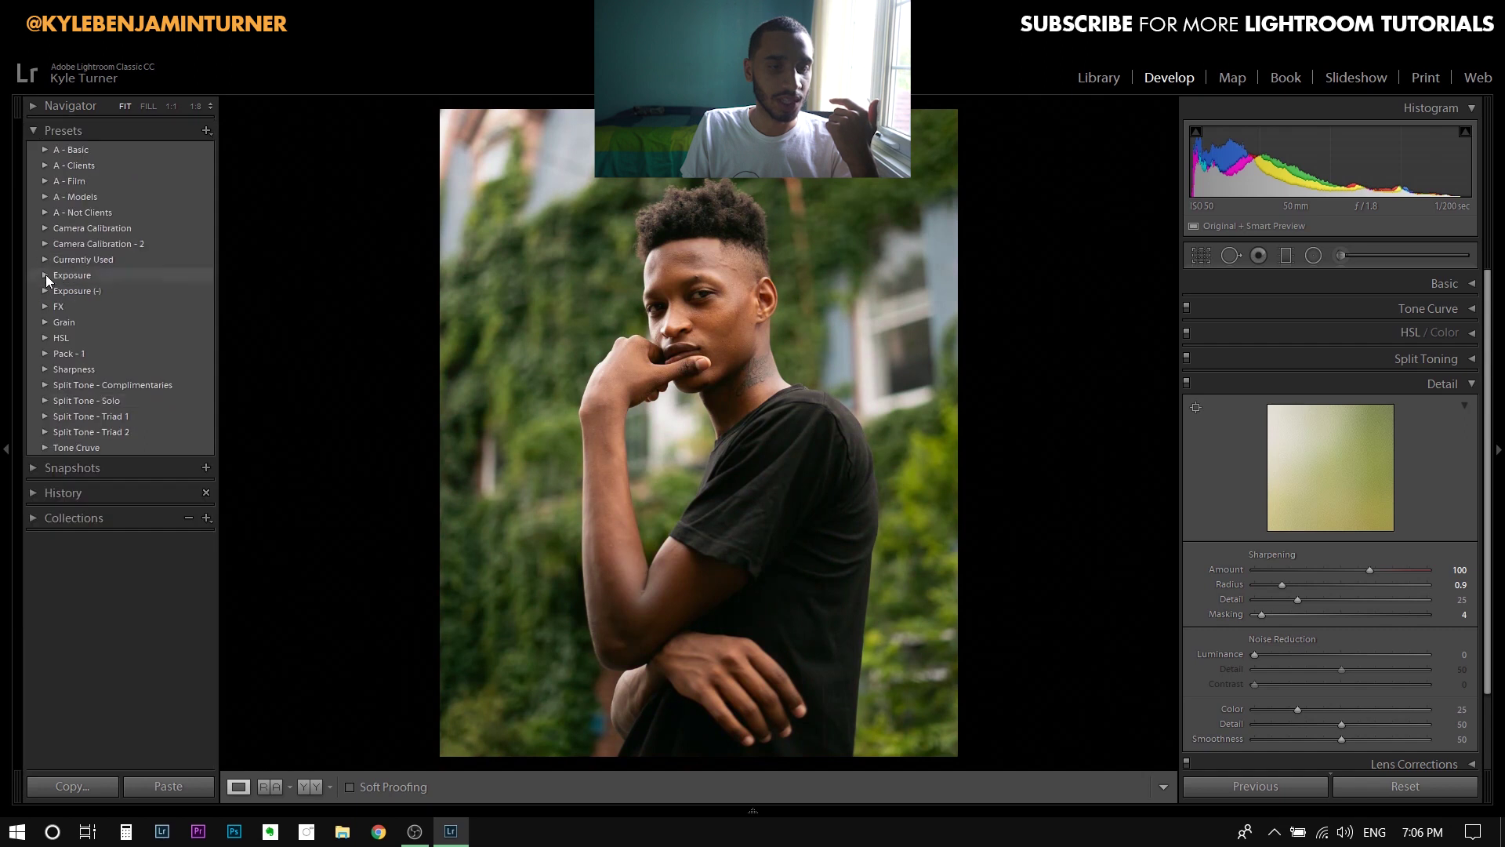
- Preview the Split Tone - Triad 1 and Split Tone - Triad 2 presets on the portrait without applying any
left_click(44, 417)
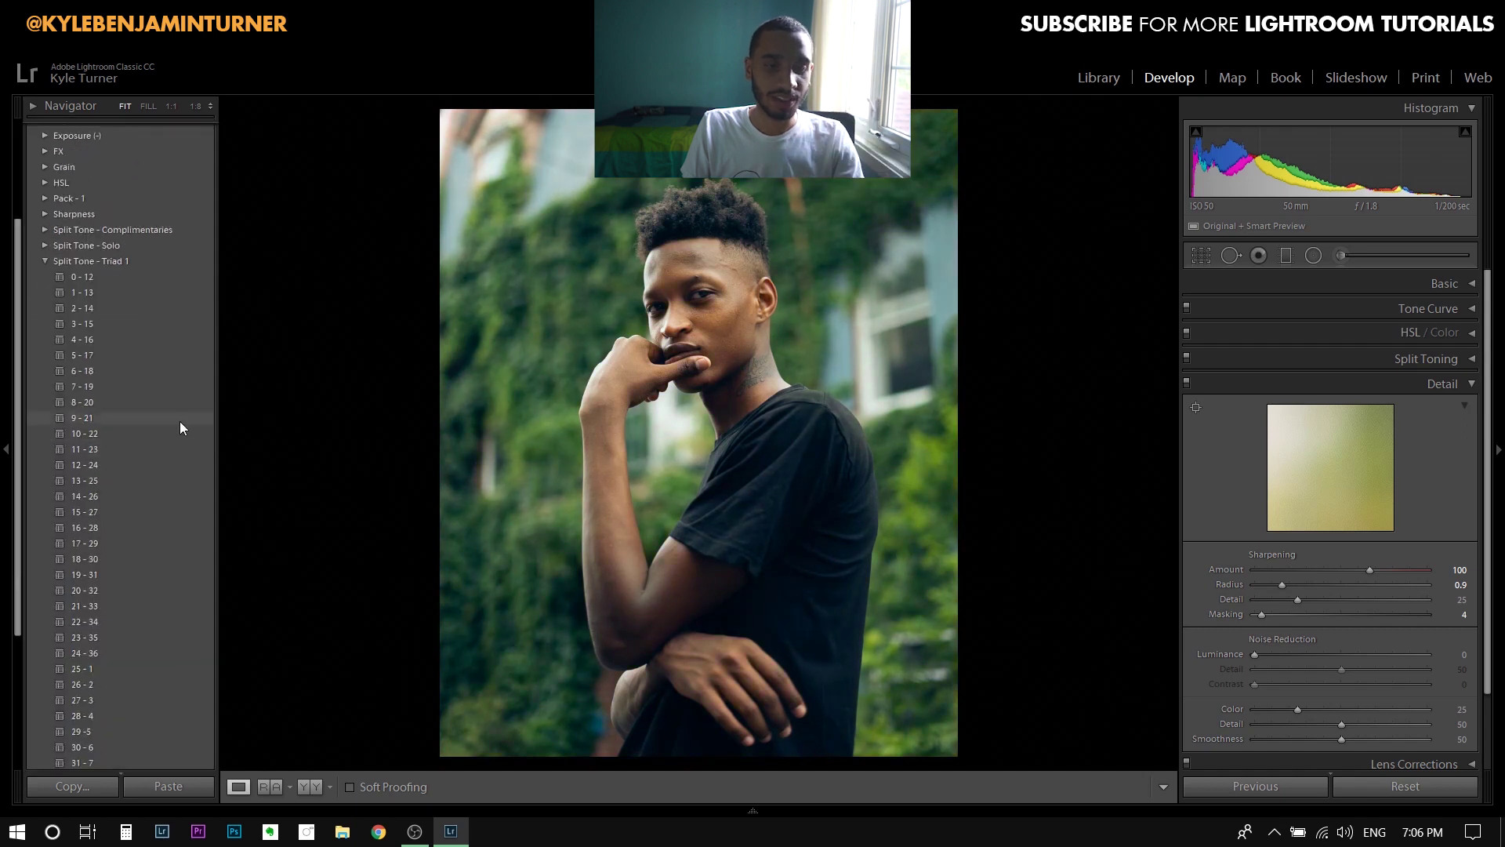
scroll(179, 423, "down", 5)
scroll(130, 377, "up", 5)
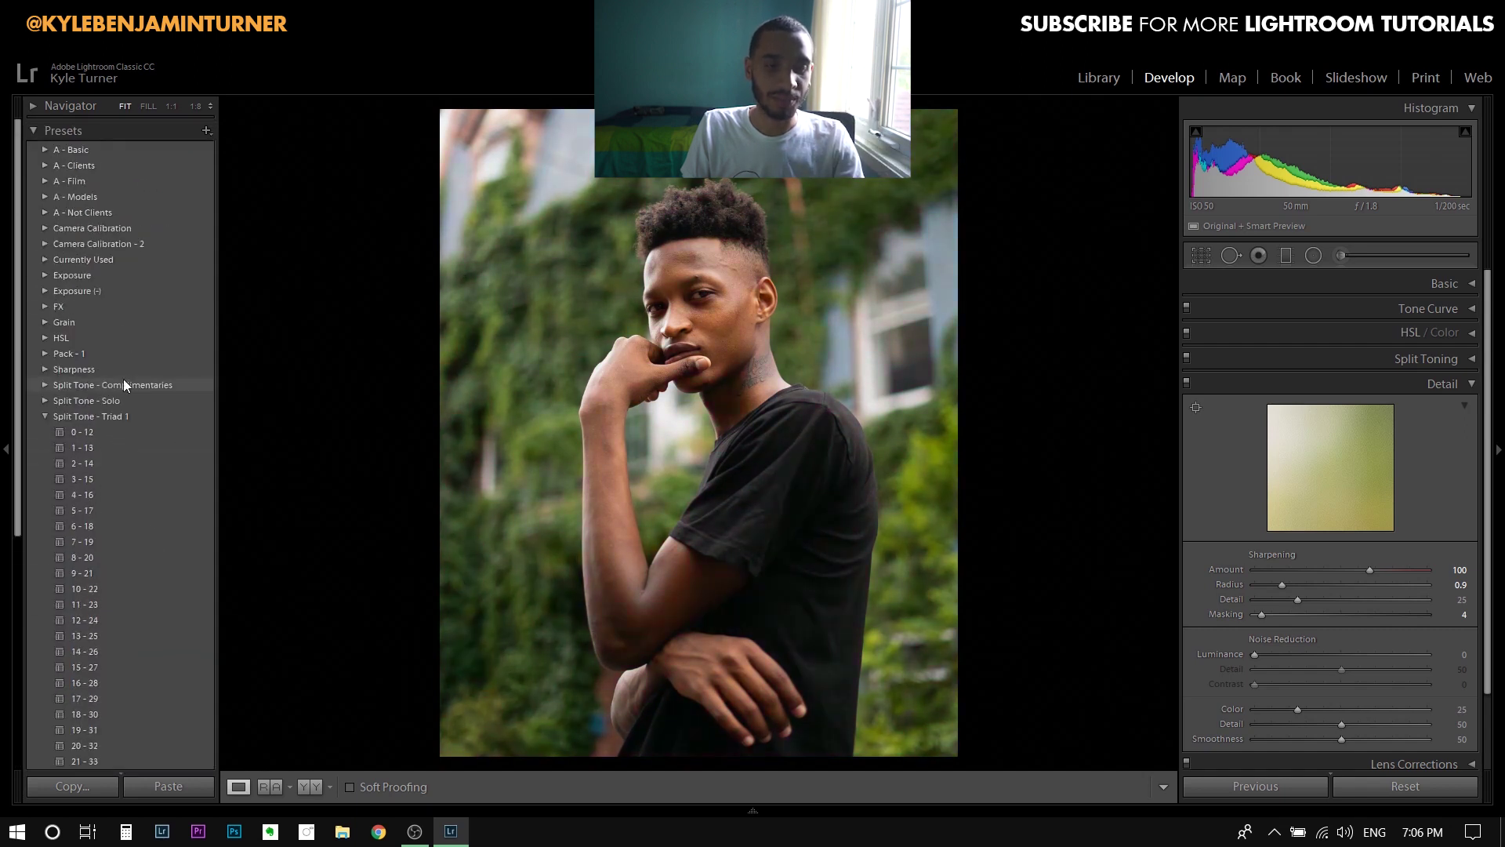
left_click(47, 417)
left_click(52, 430)
scroll(172, 421, "down", 5)
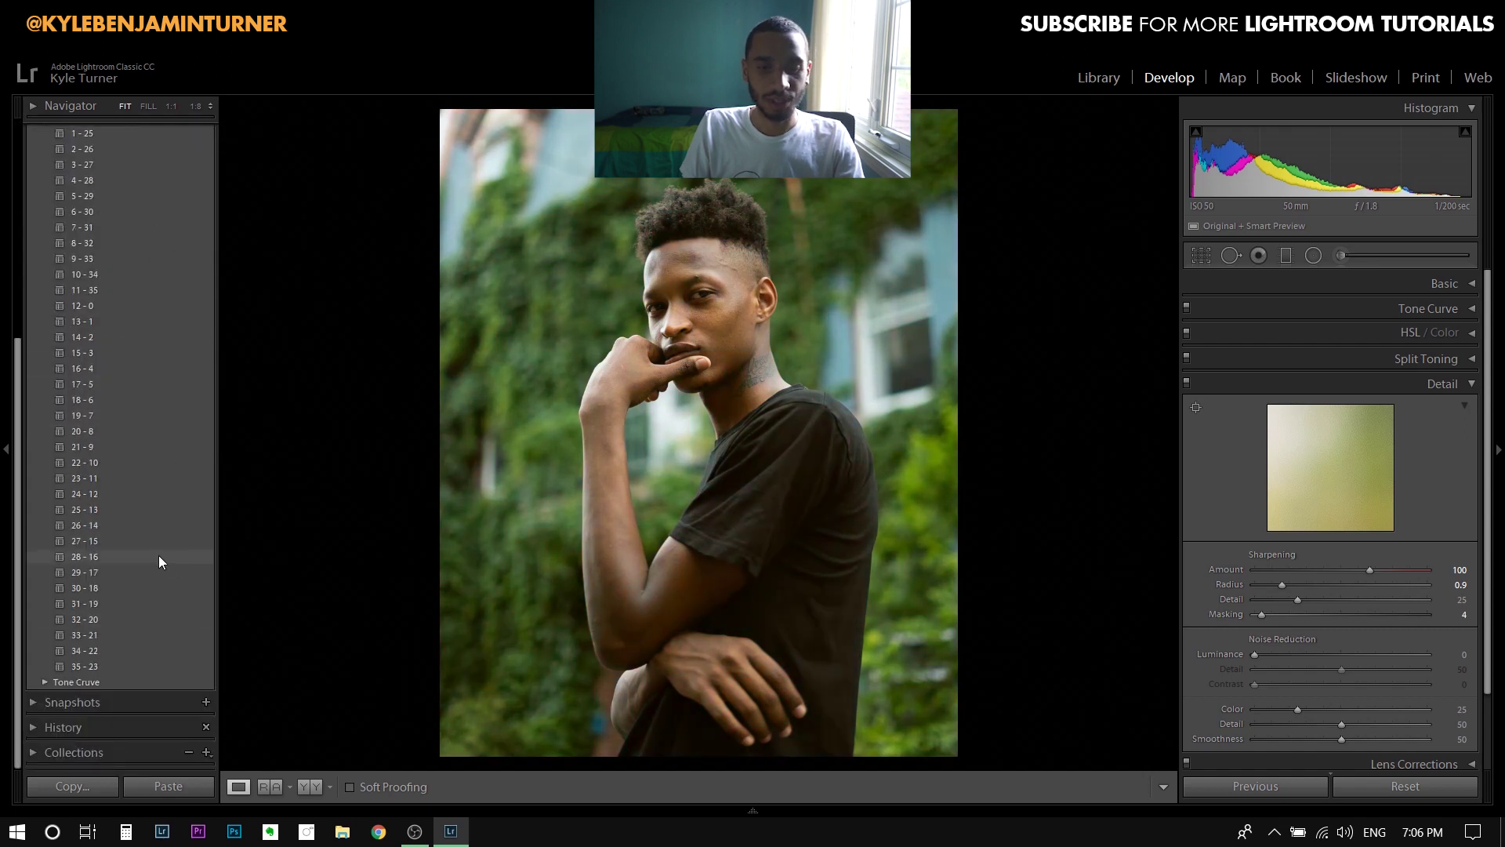
scroll(149, 562, "up", 5)
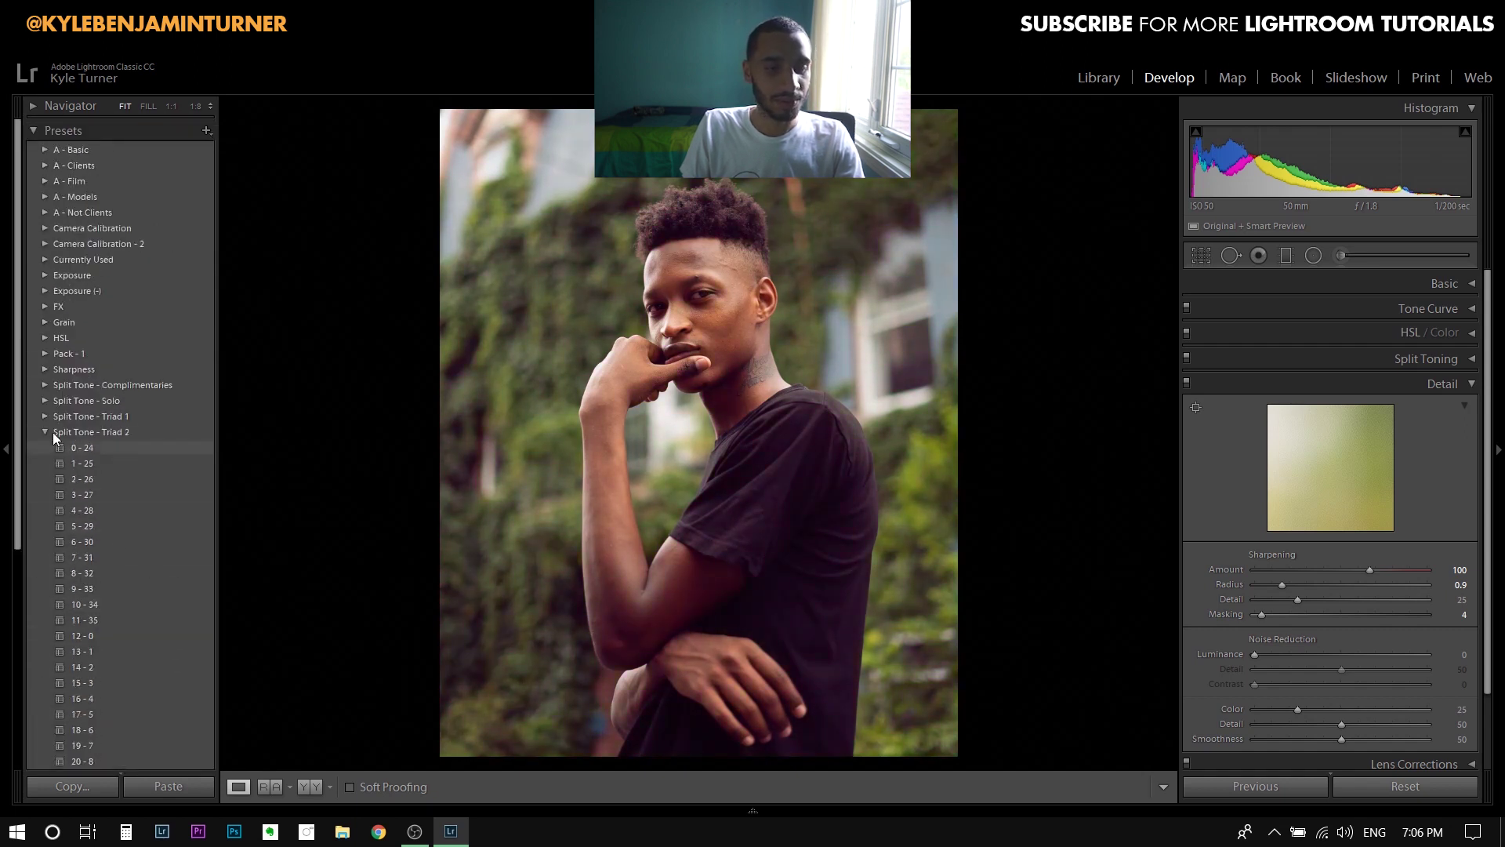
left_click(46, 430)
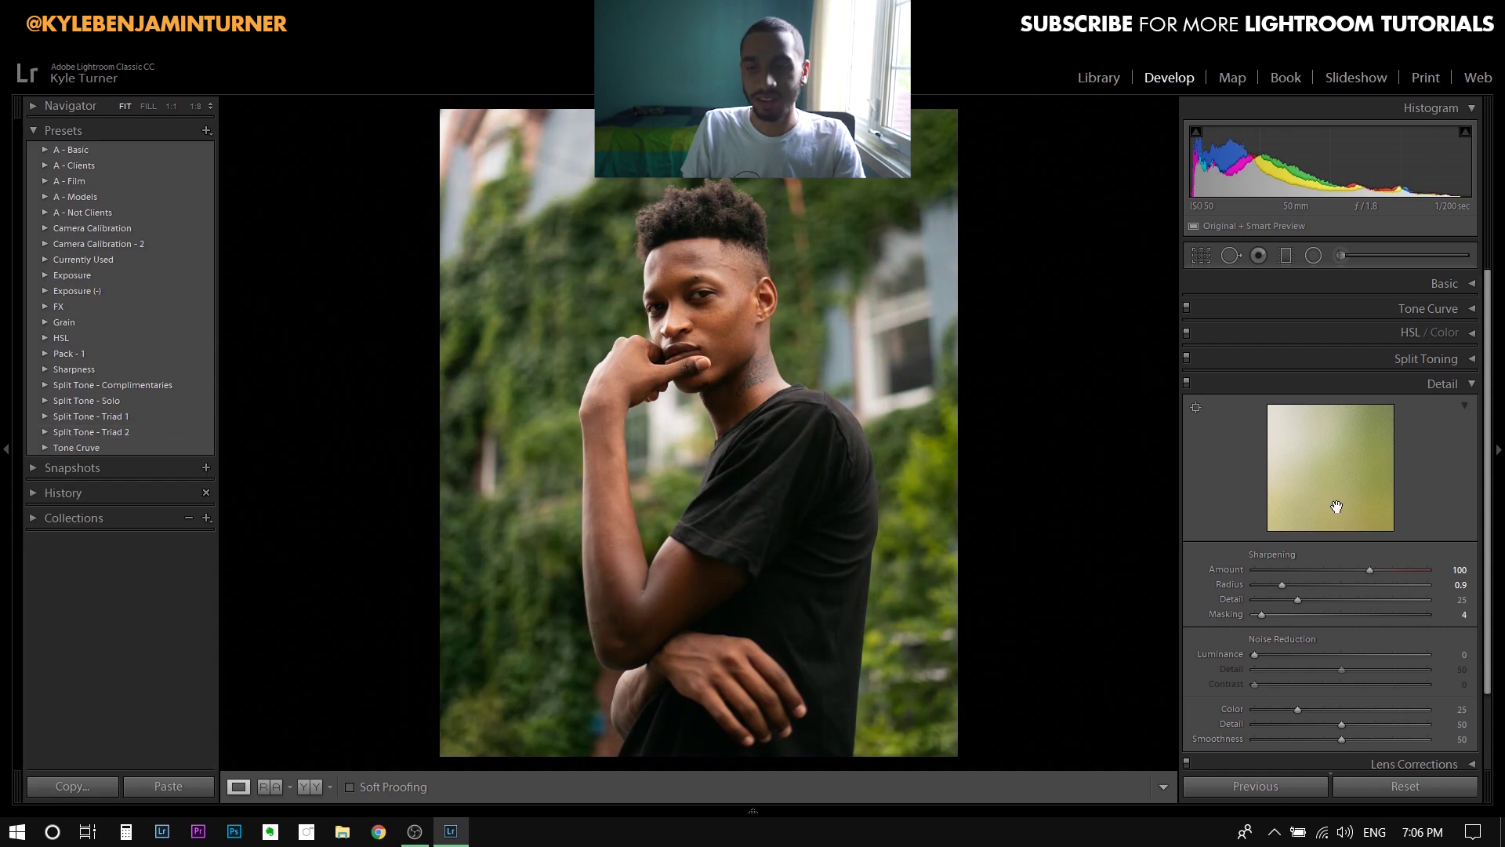
- Collapse the detail settings and open the split toning settings
left_click(1471, 383)
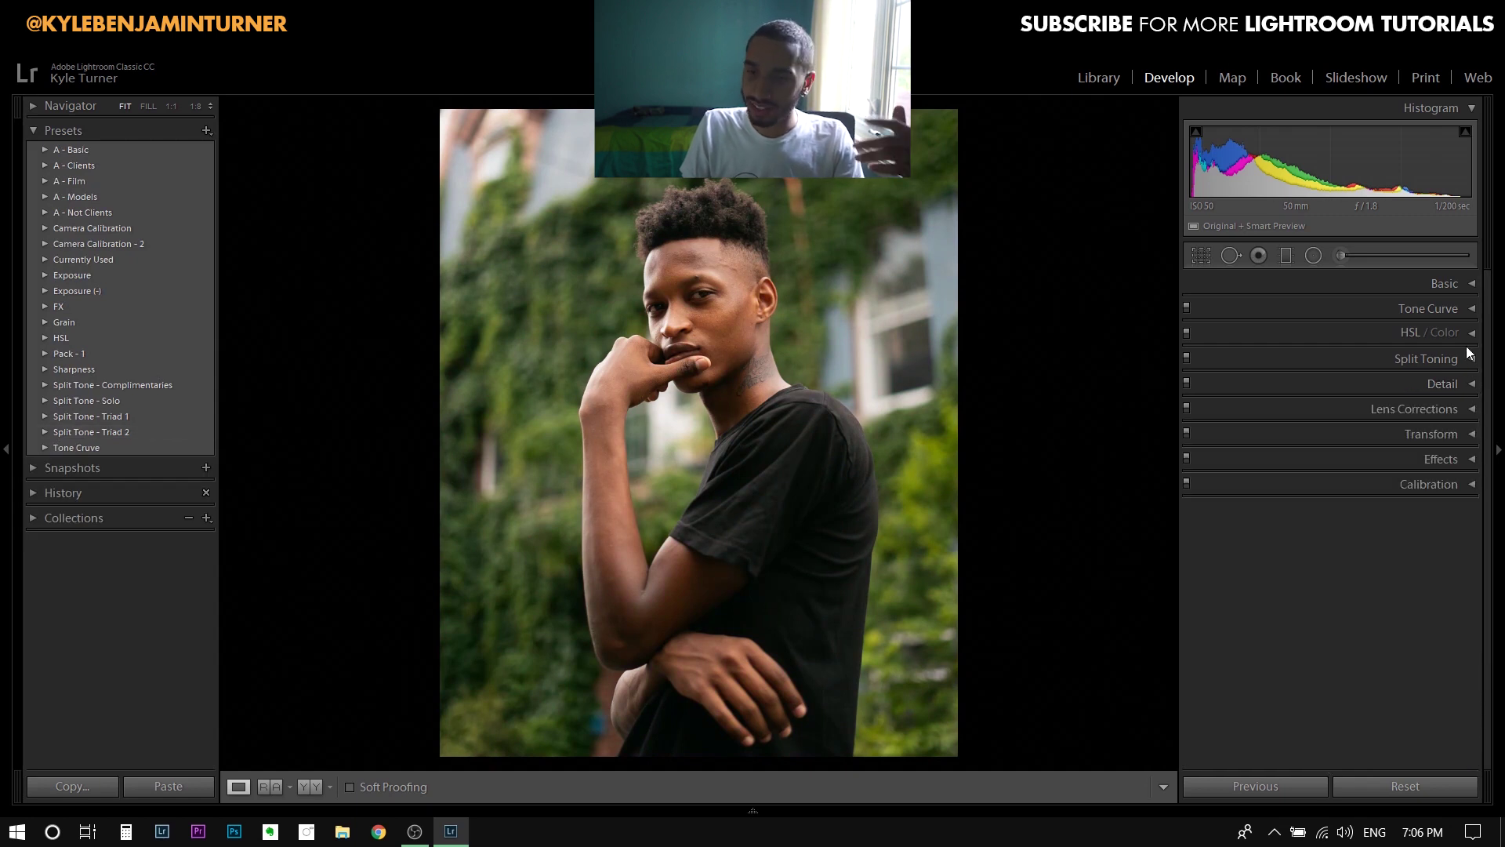
left_click(1468, 359)
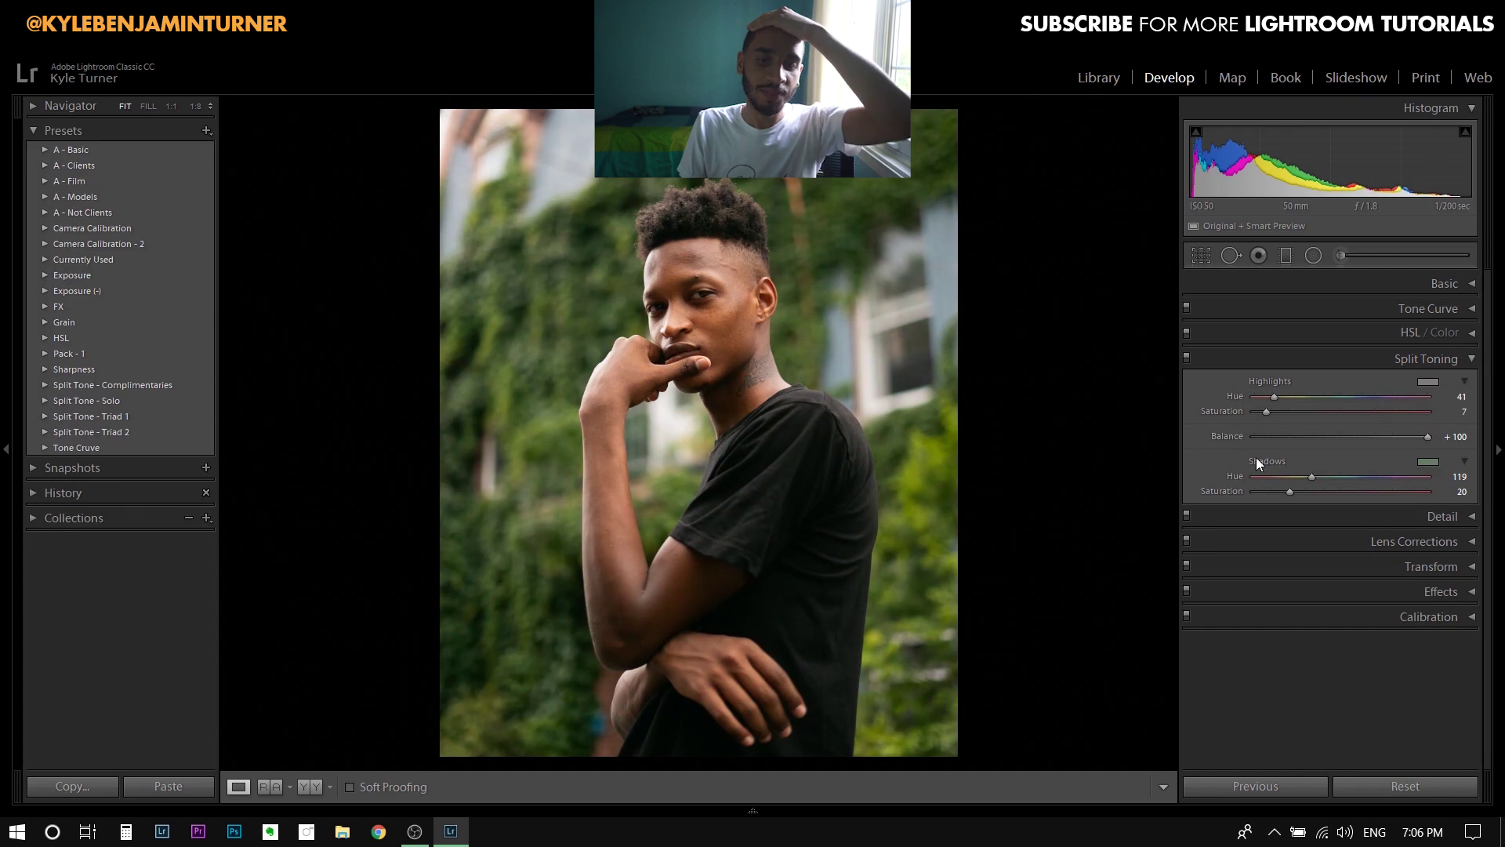